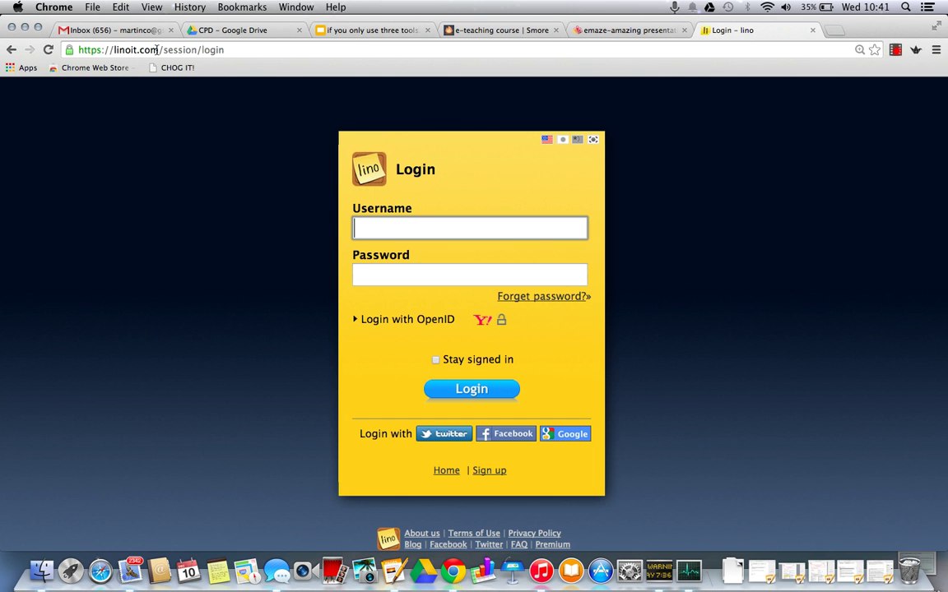
- Log in to lino with the e-teaching Google account
{"action": "left_click", "coordinate": [156, 49]}
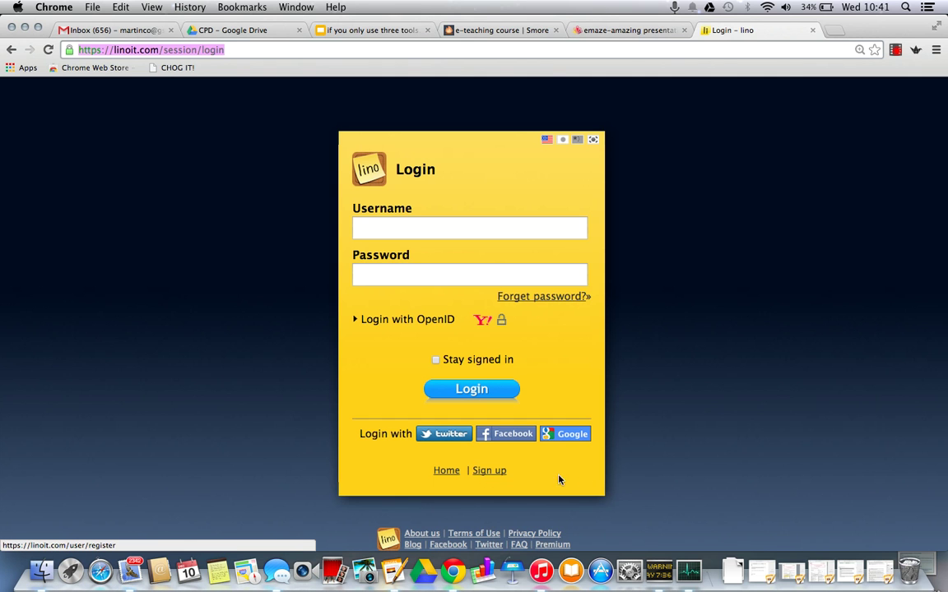
{"action": "left_click", "coordinate": [574, 437]}
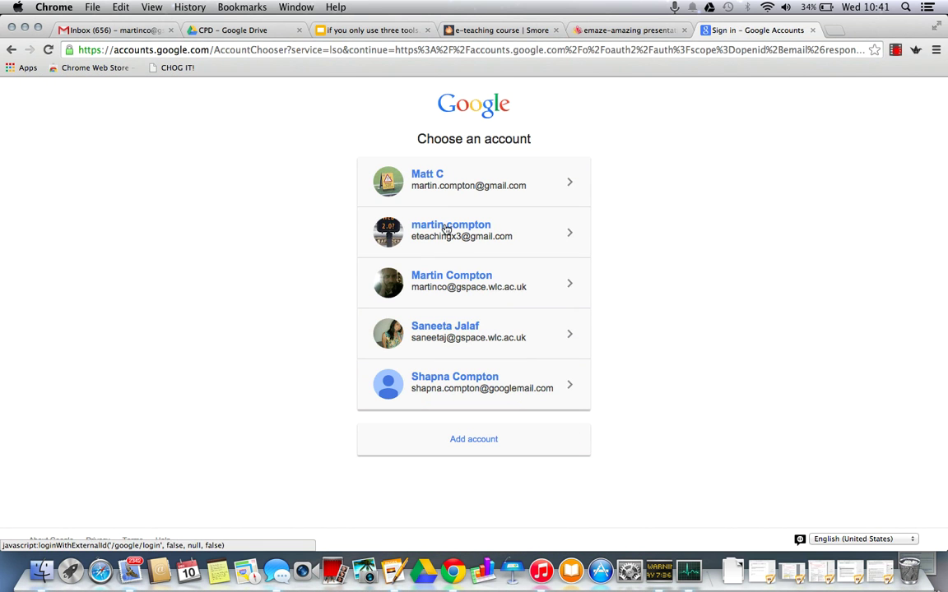
{"action": "left_click", "coordinate": [447, 231]}
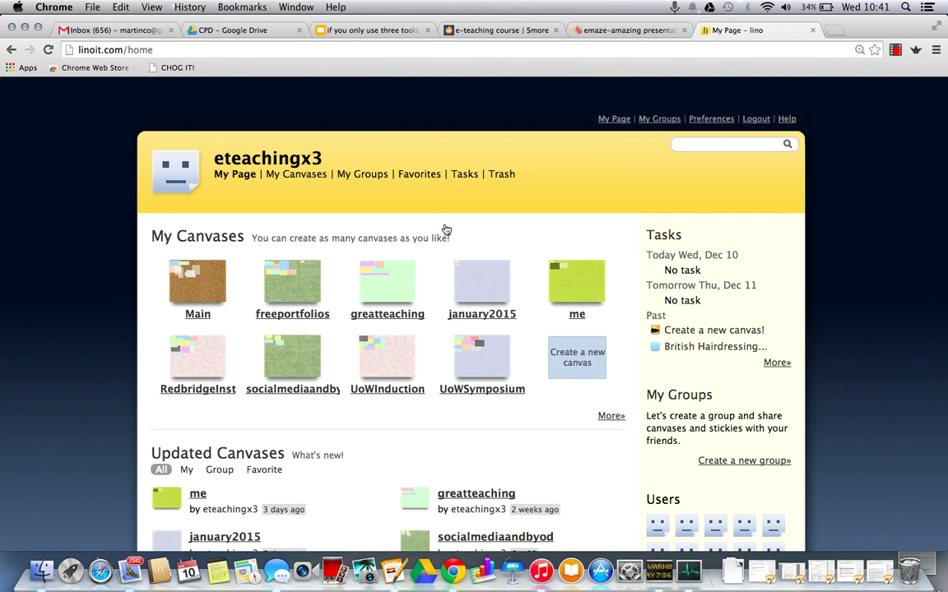
- Look over the account page's own, updated, public and recently seen canvases and the note on creating canvases
{"action": "scroll", "coordinate": [445, 229], "scroll_direction": "down", "scroll_amount": 5}
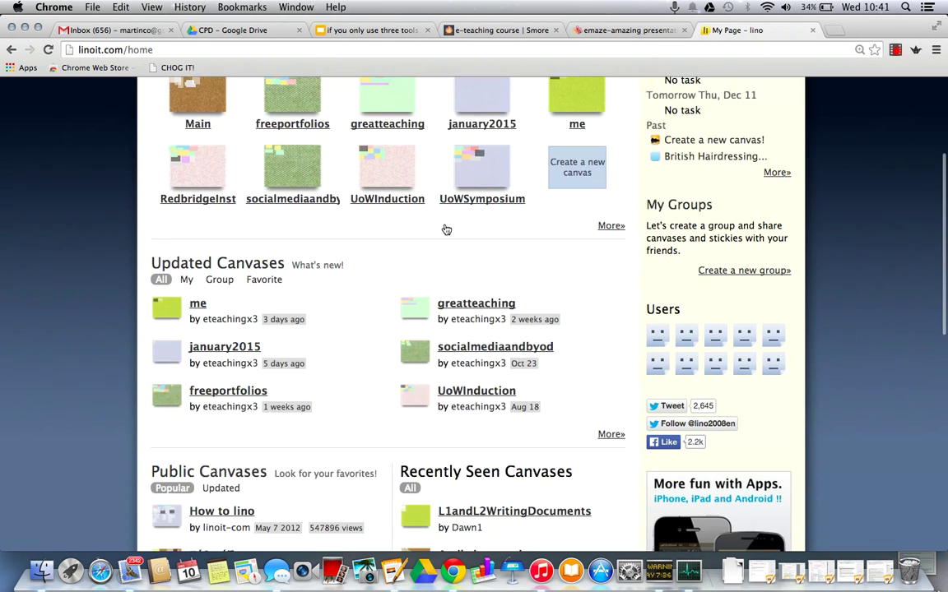
{"action": "scroll", "coordinate": [446, 229], "scroll_direction": "up", "scroll_amount": 5}
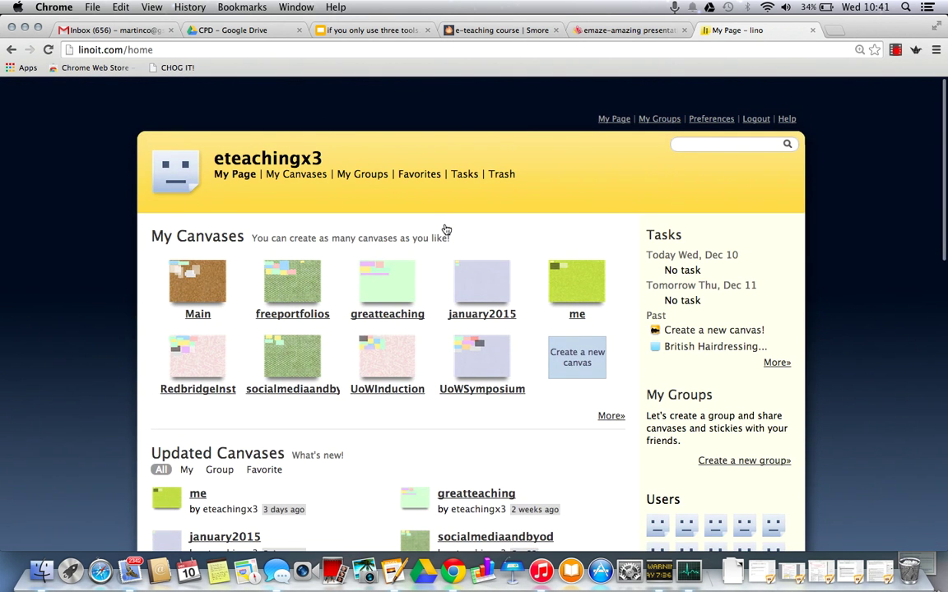
{"action": "scroll", "coordinate": [445, 230], "scroll_direction": "down", "scroll_amount": 5}
{"action": "scroll", "coordinate": [445, 230], "scroll_direction": "down", "scroll_amount": 1}
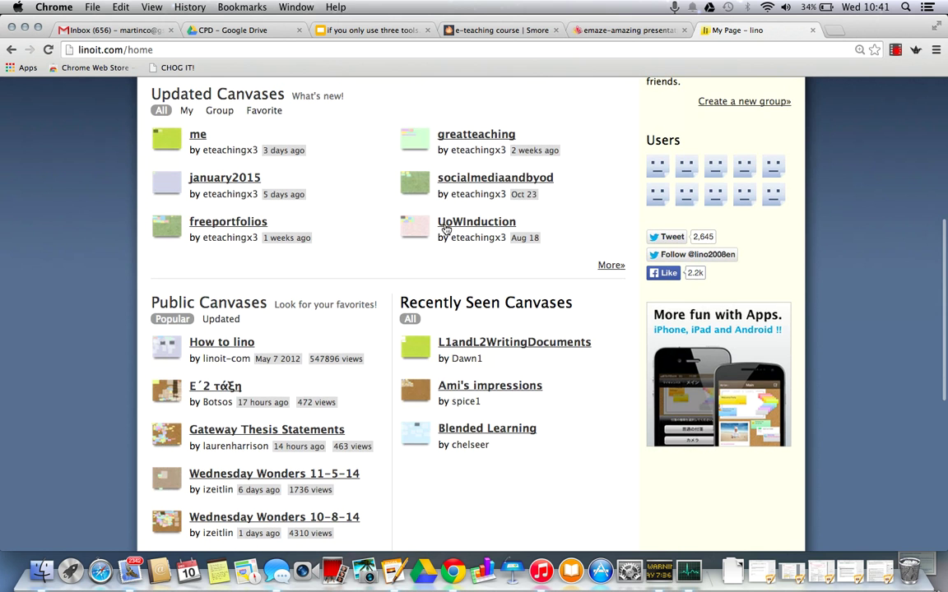
{"action": "scroll", "coordinate": [356, 364], "scroll_direction": "down", "scroll_amount": 4}
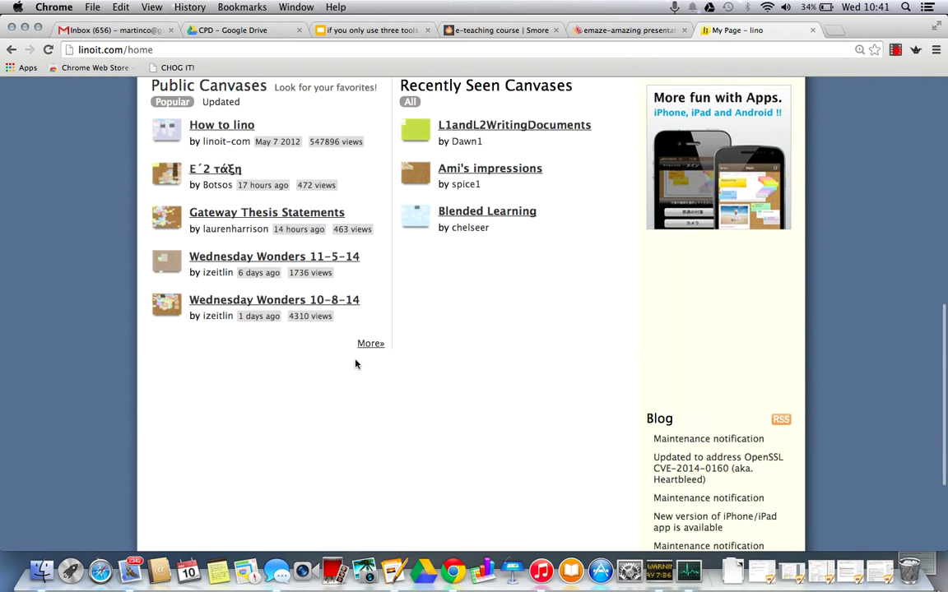
{"action": "scroll", "coordinate": [356, 365], "scroll_direction": "up", "scroll_amount": 10}
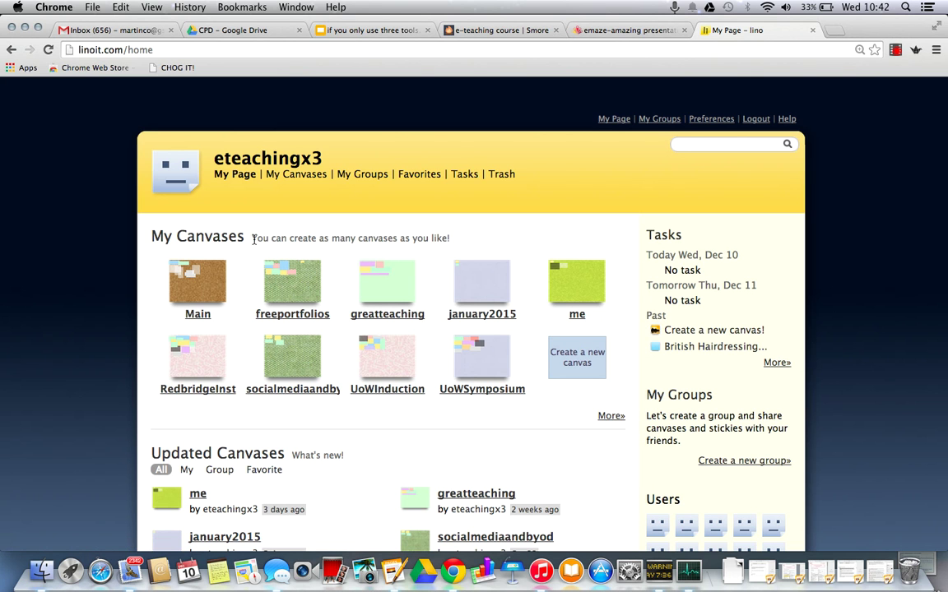
{"action": "left_click_drag", "start_coordinate": [253, 238], "coordinate": [461, 234]}
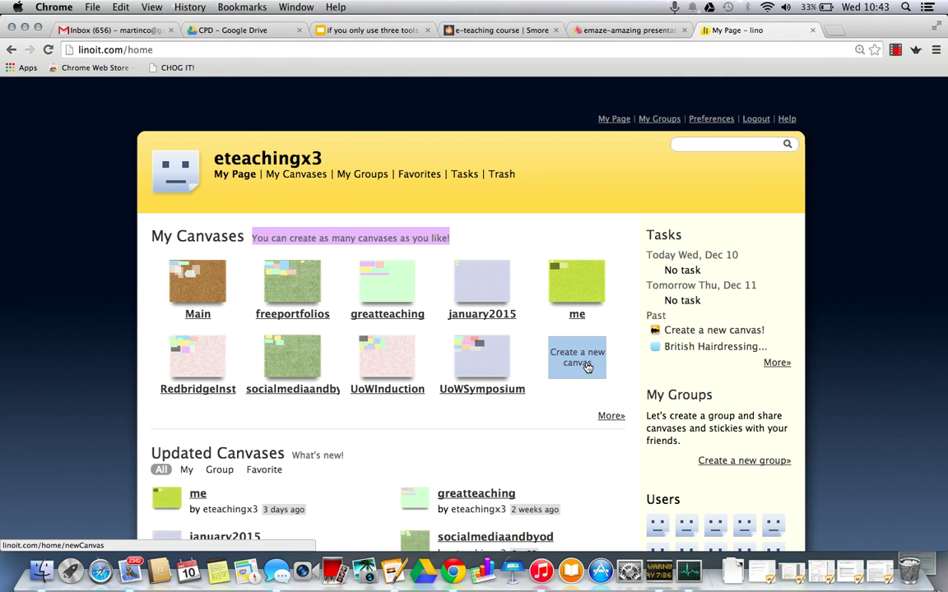
- Open the form for creating a new canvas
{"action": "left_click", "coordinate": [586, 367]}
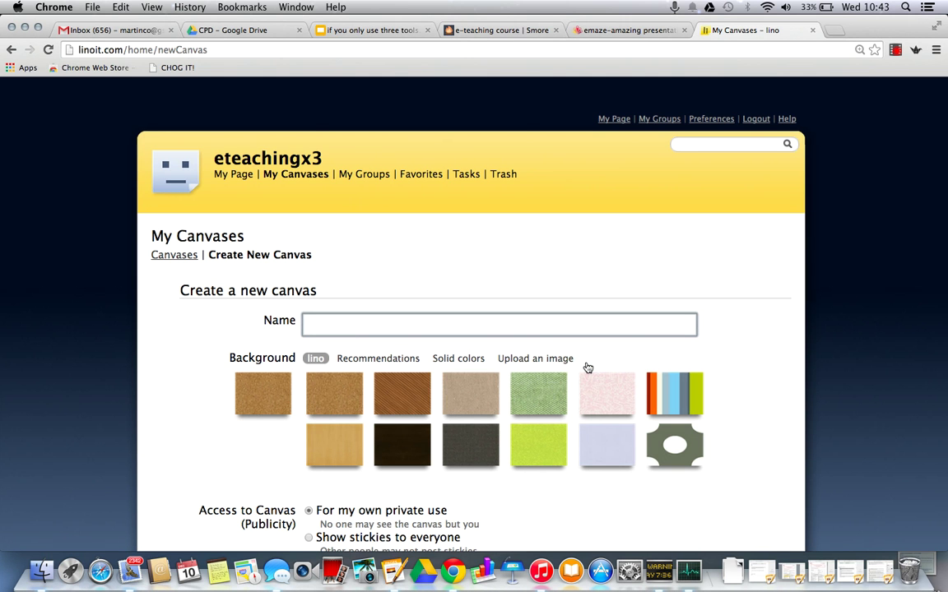
{"action": "left_click", "coordinate": [12, 50]}
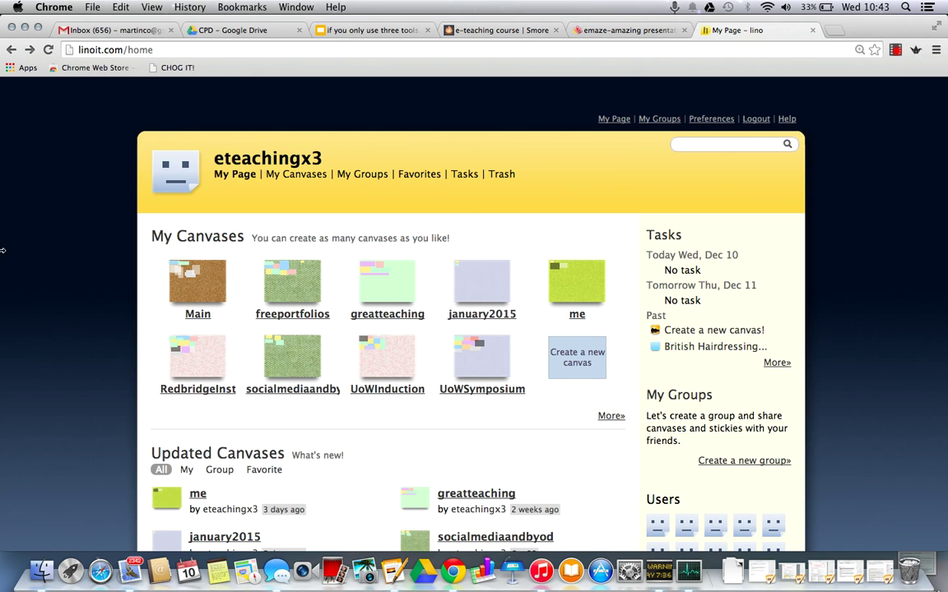
{"action": "left_click", "coordinate": [578, 360]}
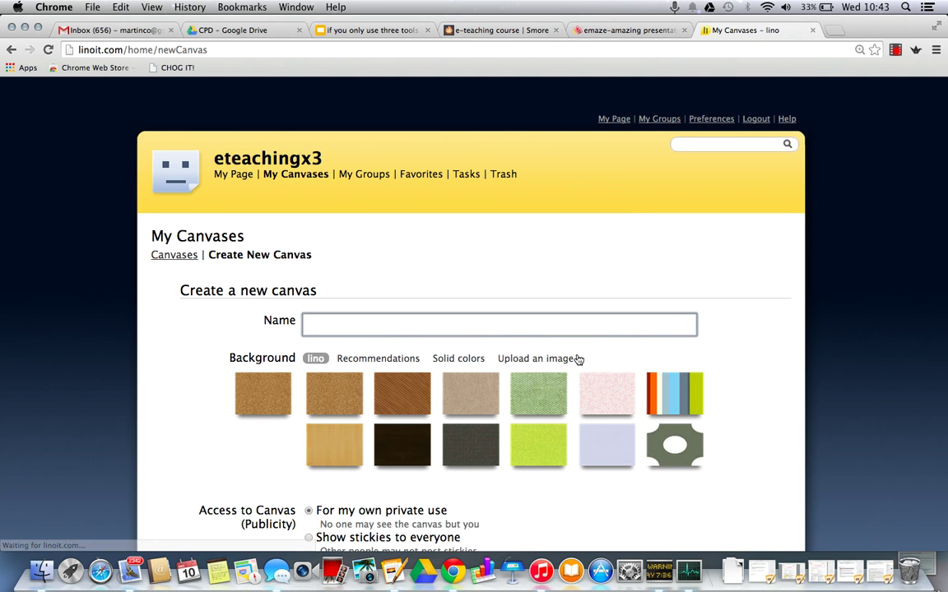
- Enter "Ealing and Hammersmith" as the new canvas's name
{"action": "left_click", "coordinate": [328, 329]}
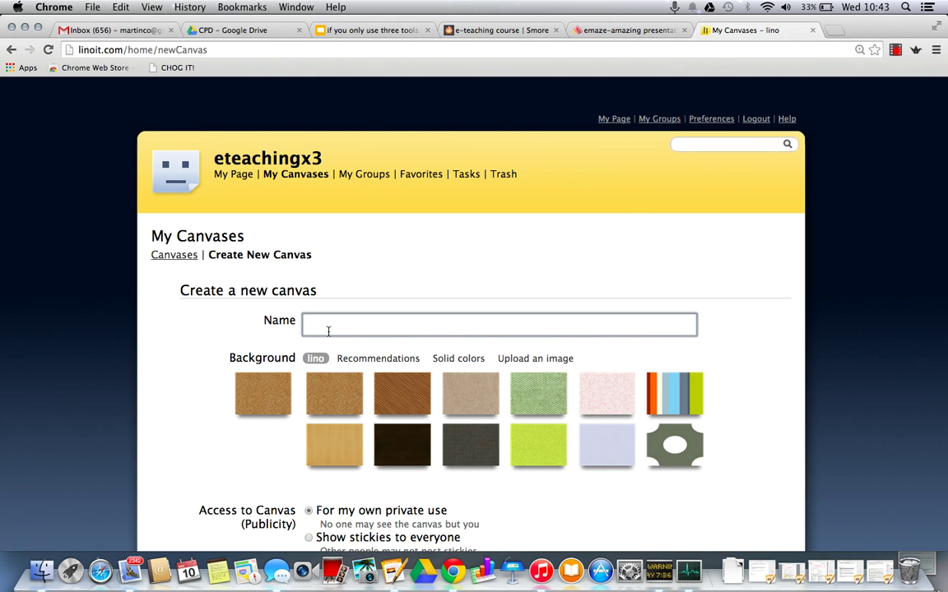
{"action": "type", "text": "Ealing a"}
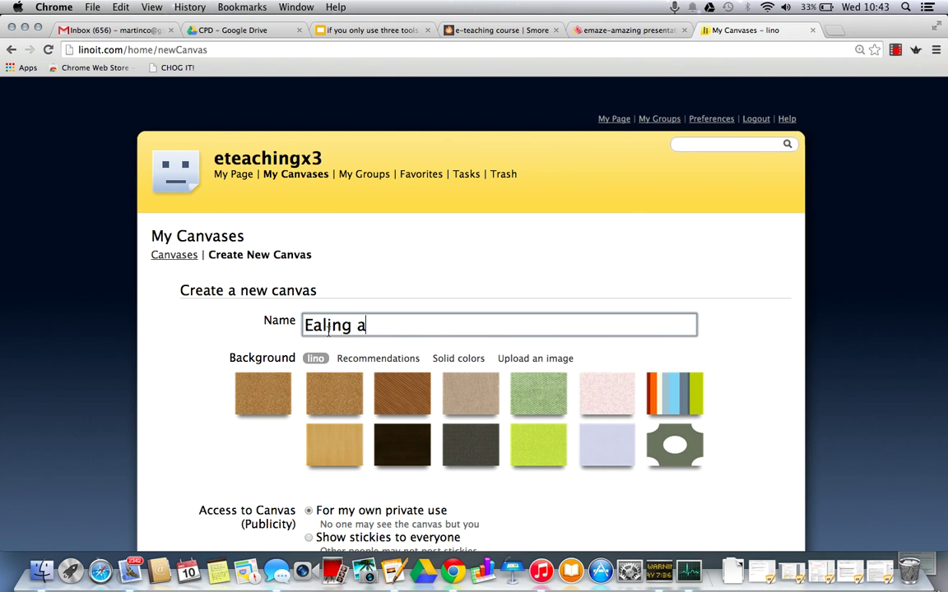
{"action": "type", "text": "nd Hammersmith"}
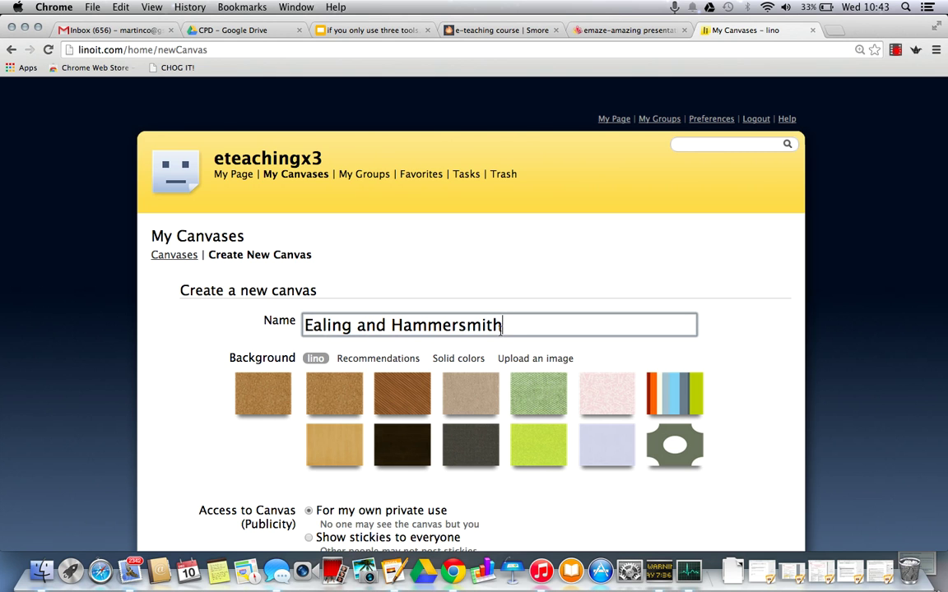
{"action": "left_click_drag", "start_coordinate": [502, 325], "coordinate": [269, 312]}
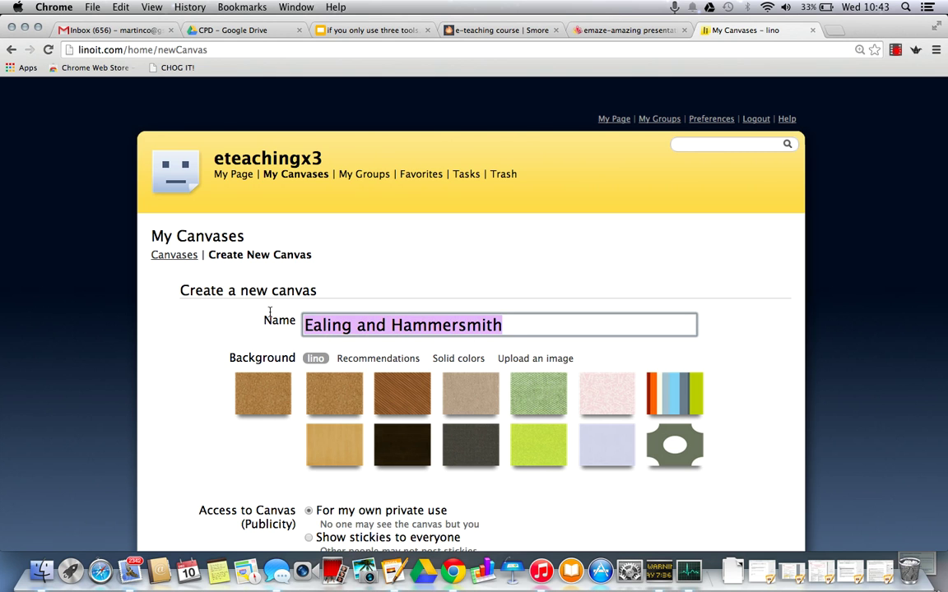
{"action": "left_click", "coordinate": [356, 325]}
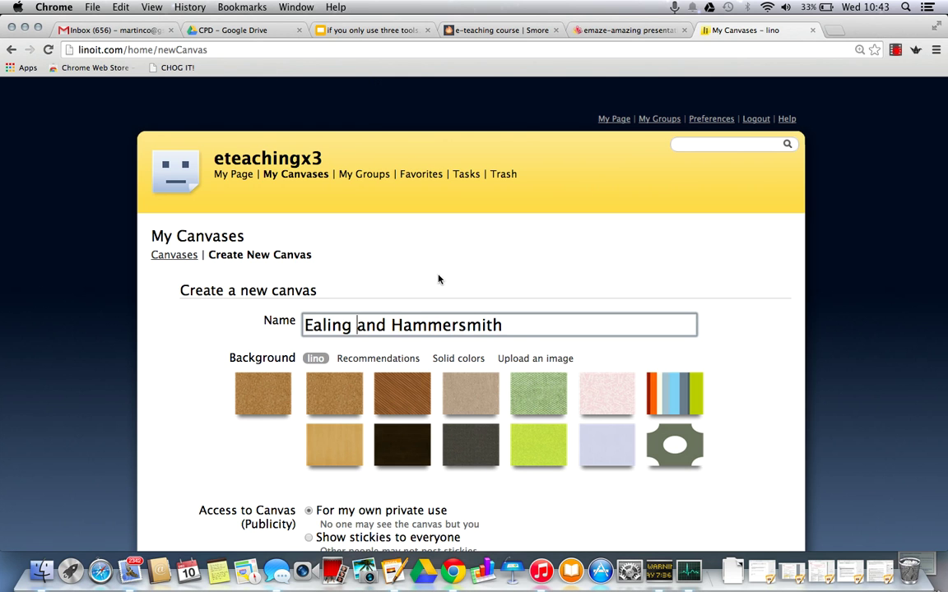
- Set the new canvas's name to "EandH"
{"action": "left_click", "coordinate": [517, 329]}
{"action": "left_click_drag", "start_coordinate": [517, 329], "coordinate": [295, 316]}
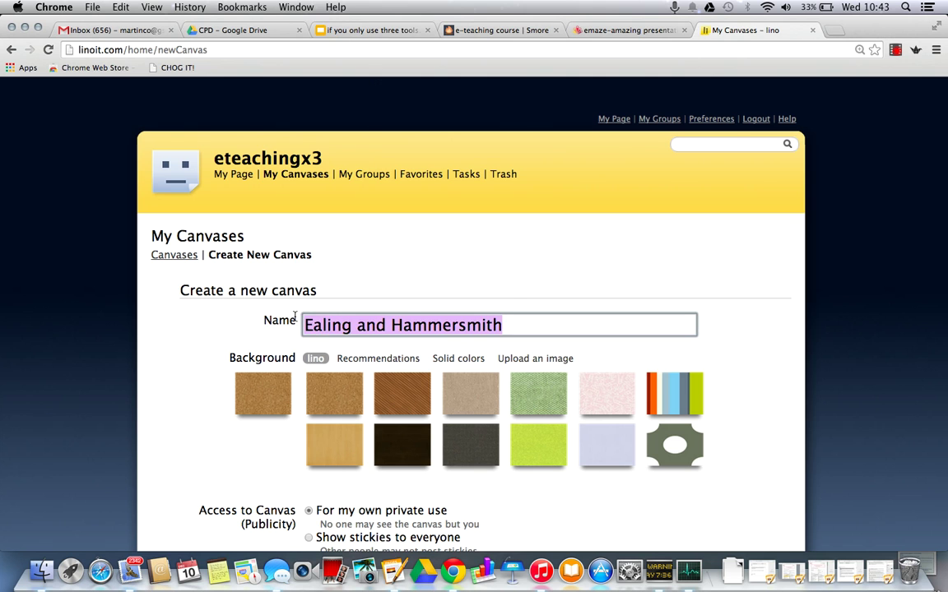
{"action": "type", "text": "Ean"}
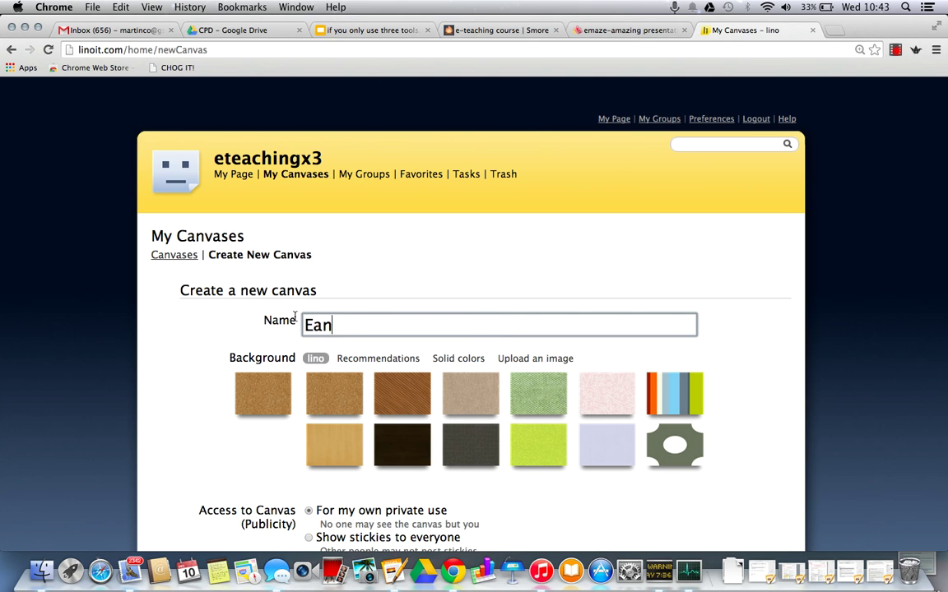
{"action": "type", "text": "dH"}
- Browse the background sets and choose the light purple solid color as the canvas background
{"action": "scroll", "coordinate": [295, 319], "scroll_direction": "down", "scroll_amount": 2}
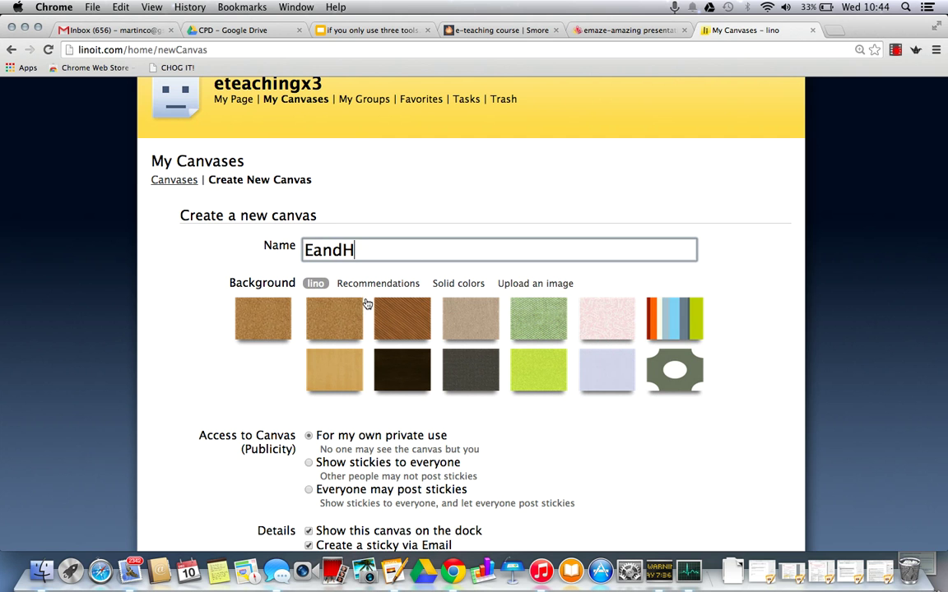
{"action": "left_click", "coordinate": [471, 288]}
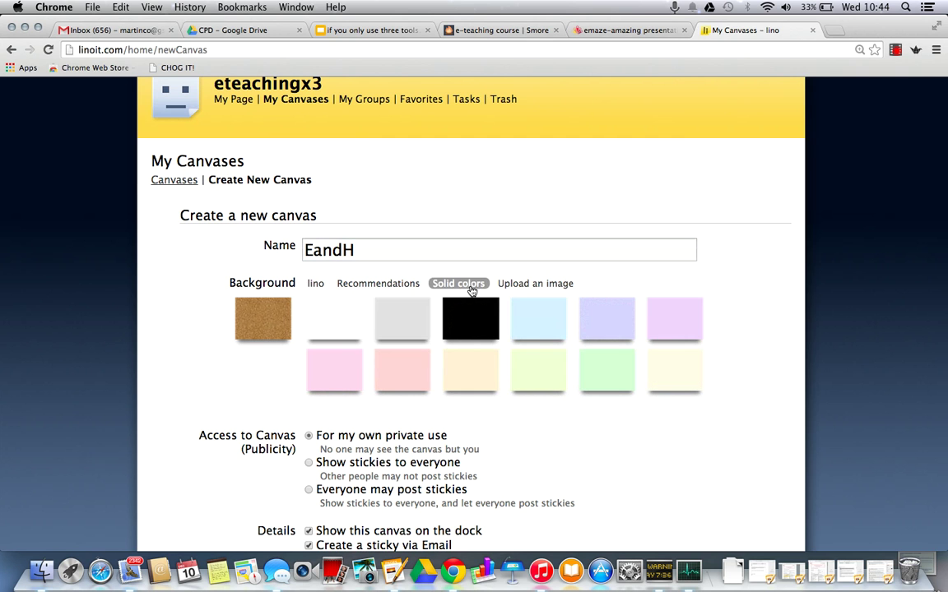
{"action": "left_click", "coordinate": [400, 285]}
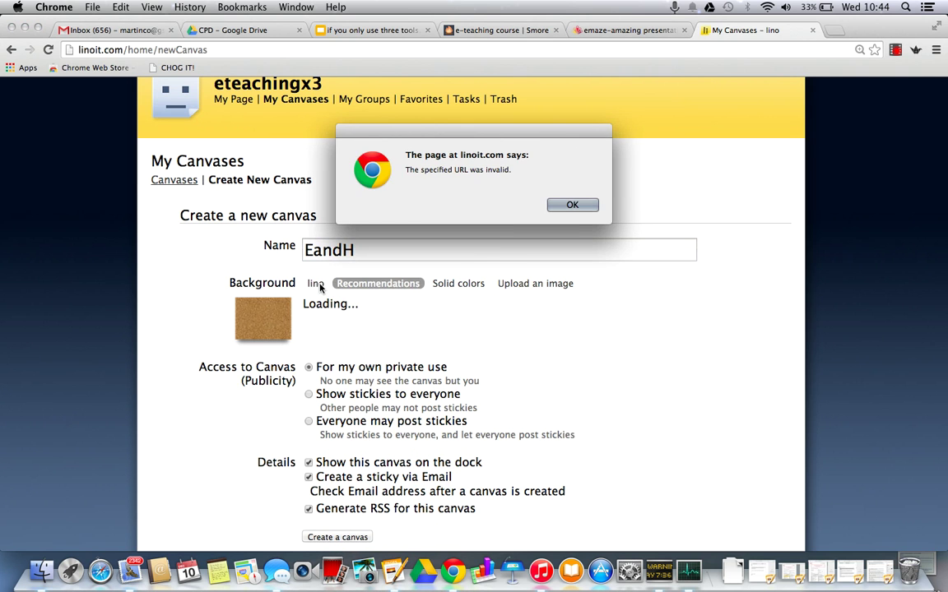
{"action": "left_click", "coordinate": [572, 205]}
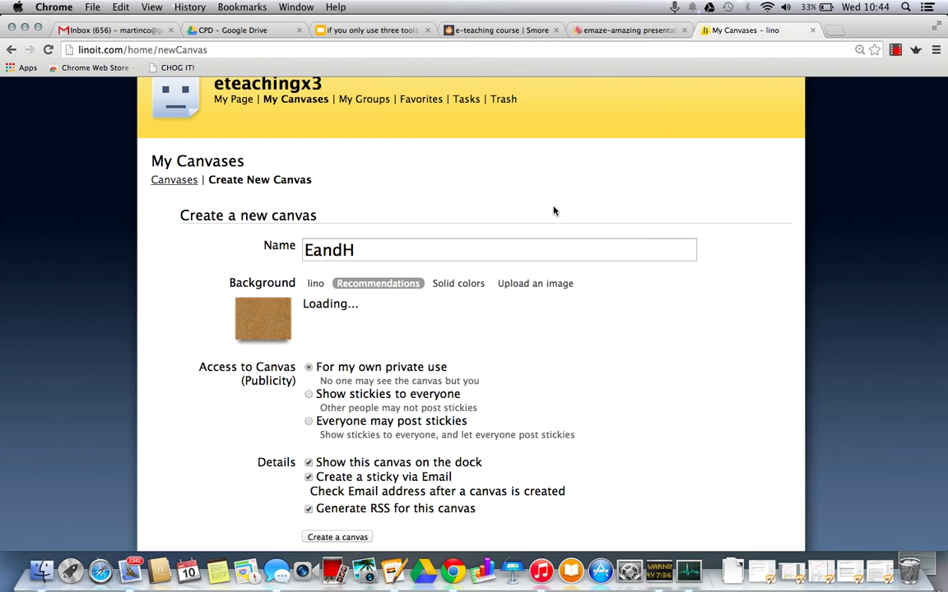
{"action": "left_click", "coordinate": [316, 287]}
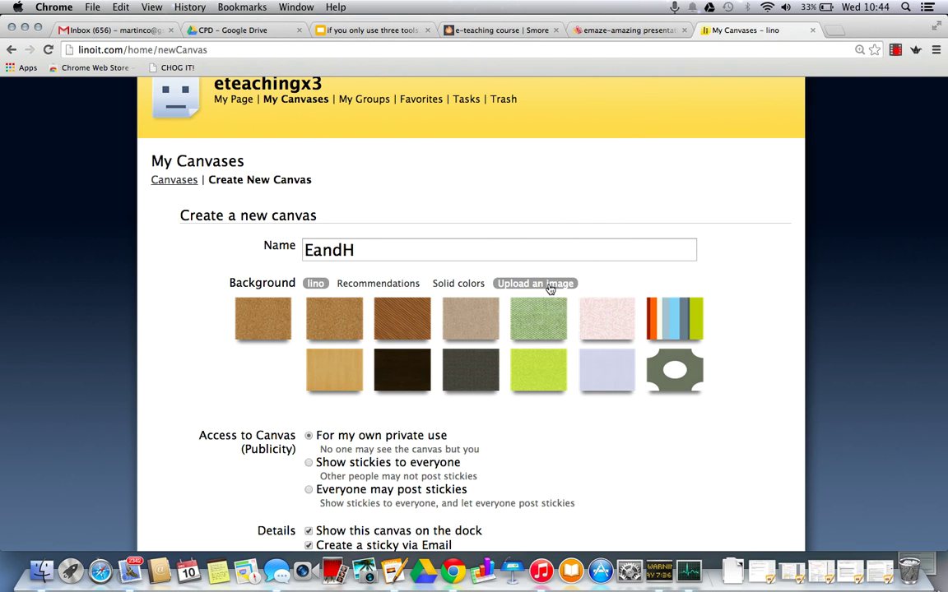
{"action": "left_click", "coordinate": [467, 285]}
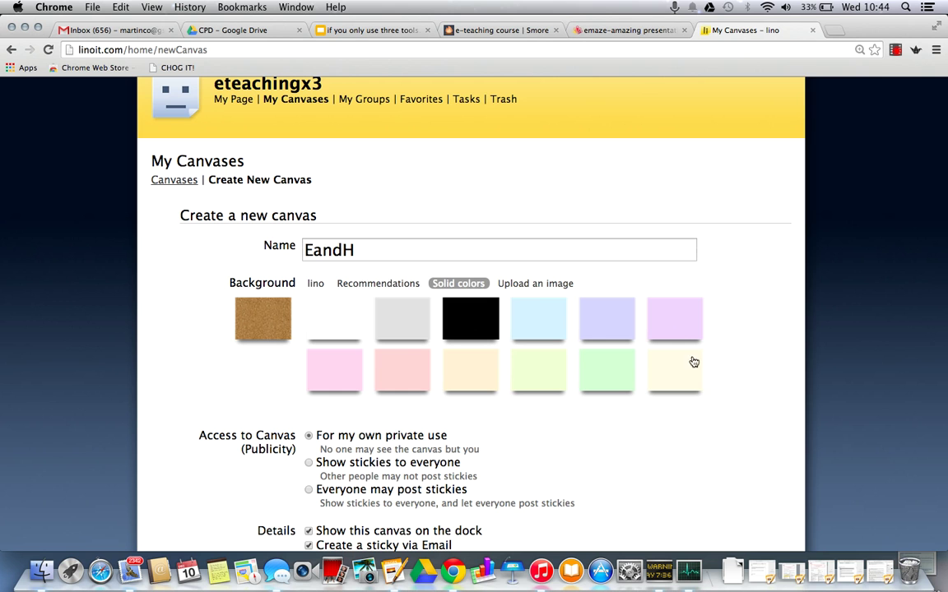
{"action": "left_click", "coordinate": [676, 329]}
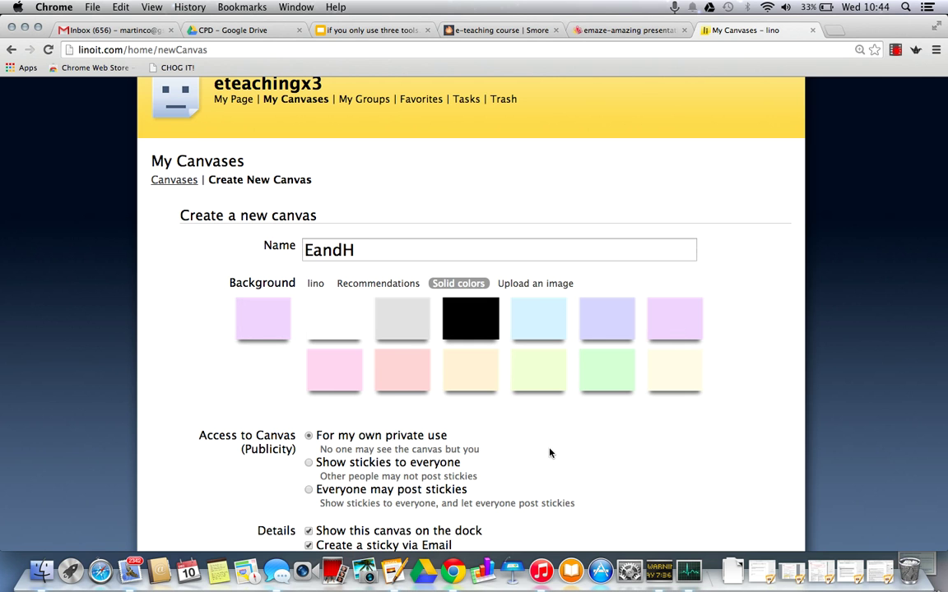
- Compare the publicity options and set the canvas access to "Show stickies to everyone"
{"action": "scroll", "coordinate": [550, 450], "scroll_direction": "down", "scroll_amount": 2}
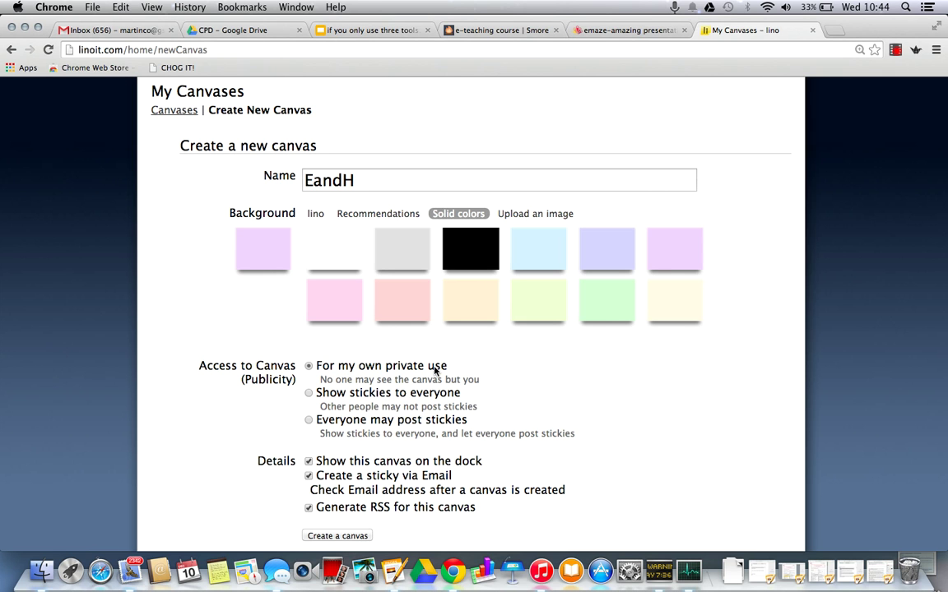
{"action": "left_click", "coordinate": [309, 394]}
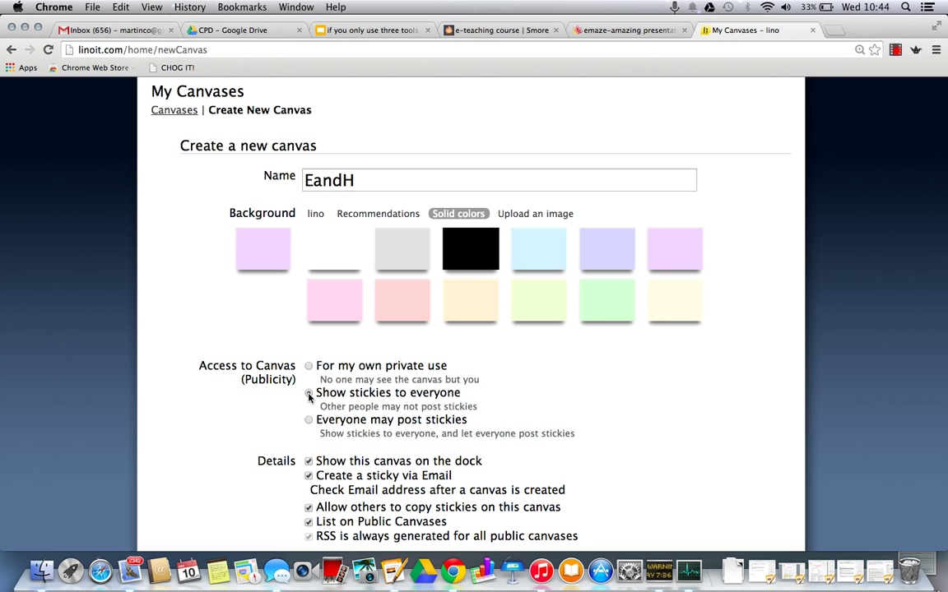
{"action": "left_click", "coordinate": [310, 420]}
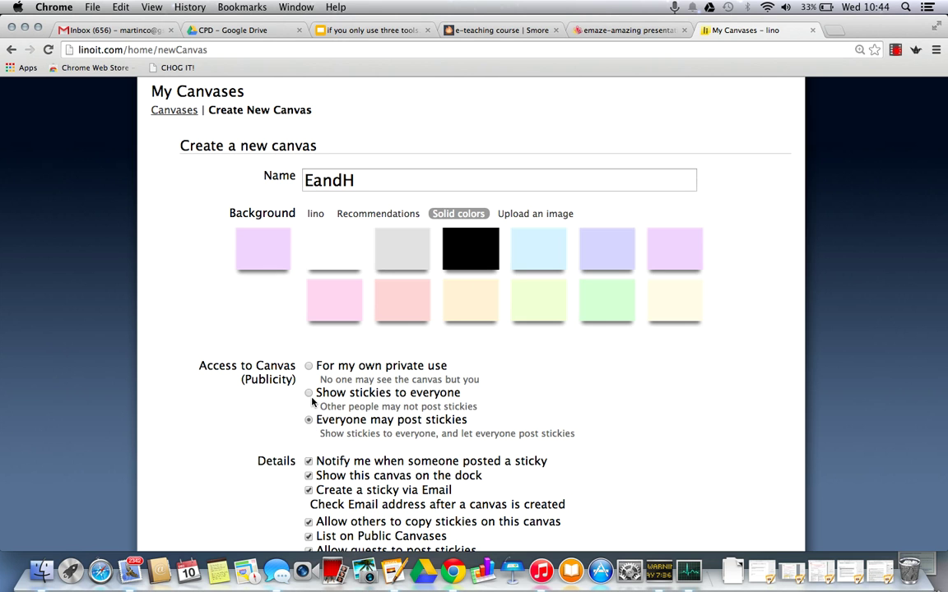
{"action": "left_click", "coordinate": [309, 393]}
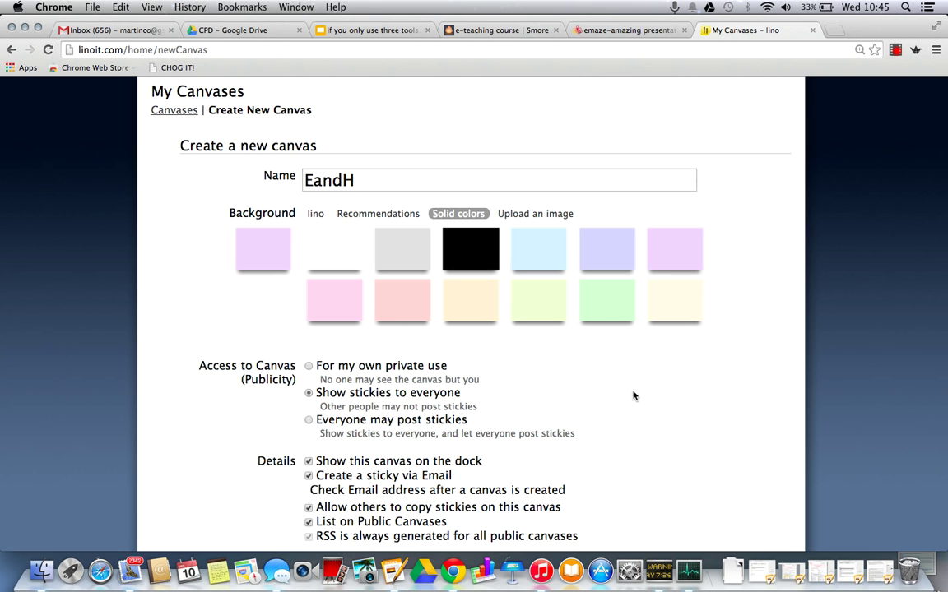
- Review the remaining detail options and create the canvas with the chosen settings
{"action": "scroll", "coordinate": [635, 395], "scroll_direction": "down", "scroll_amount": 4}
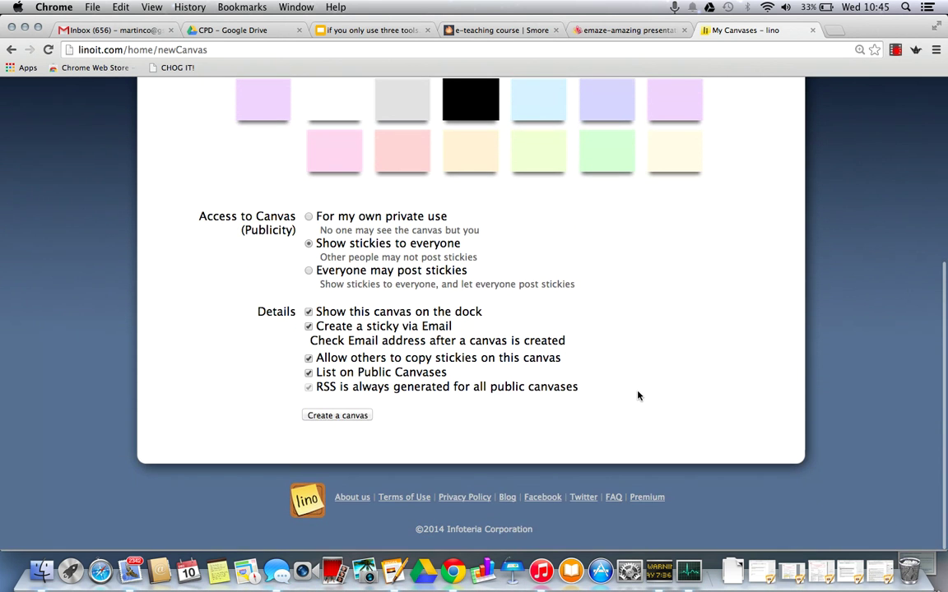
{"action": "scroll", "coordinate": [638, 396], "scroll_direction": "up", "scroll_amount": 1}
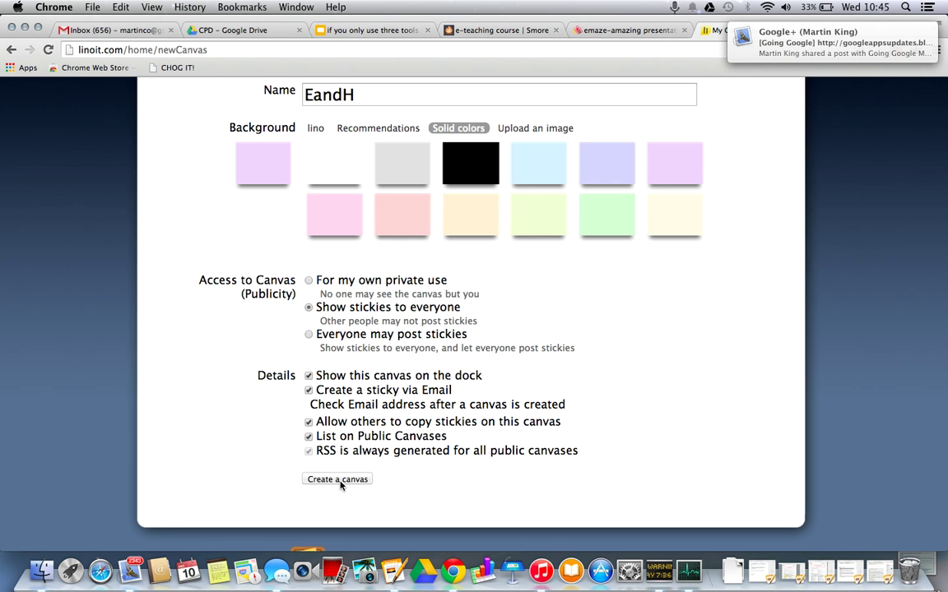
{"action": "scroll", "coordinate": [555, 334], "scroll_direction": "up", "scroll_amount": 3}
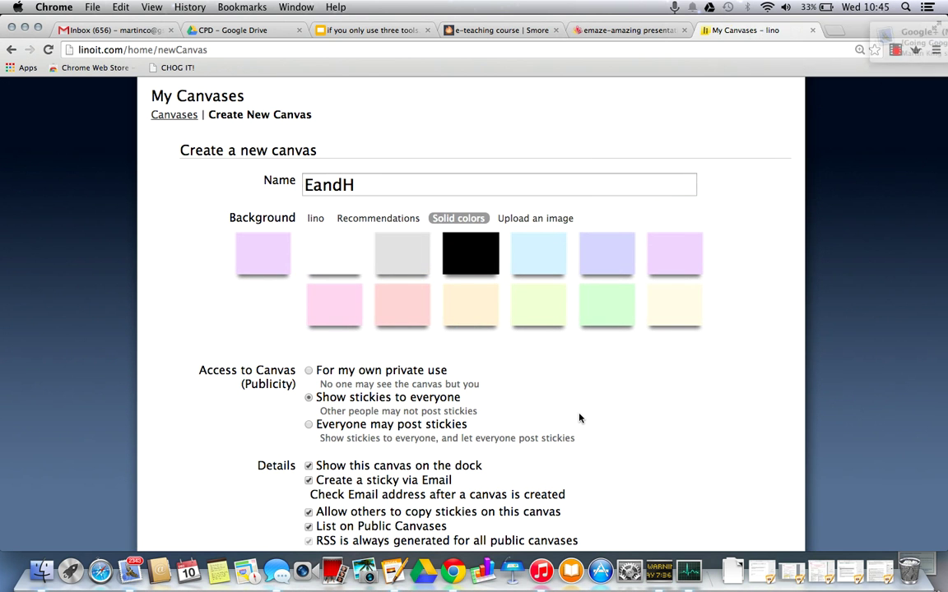
{"action": "scroll", "coordinate": [561, 397], "scroll_direction": "down", "scroll_amount": 3}
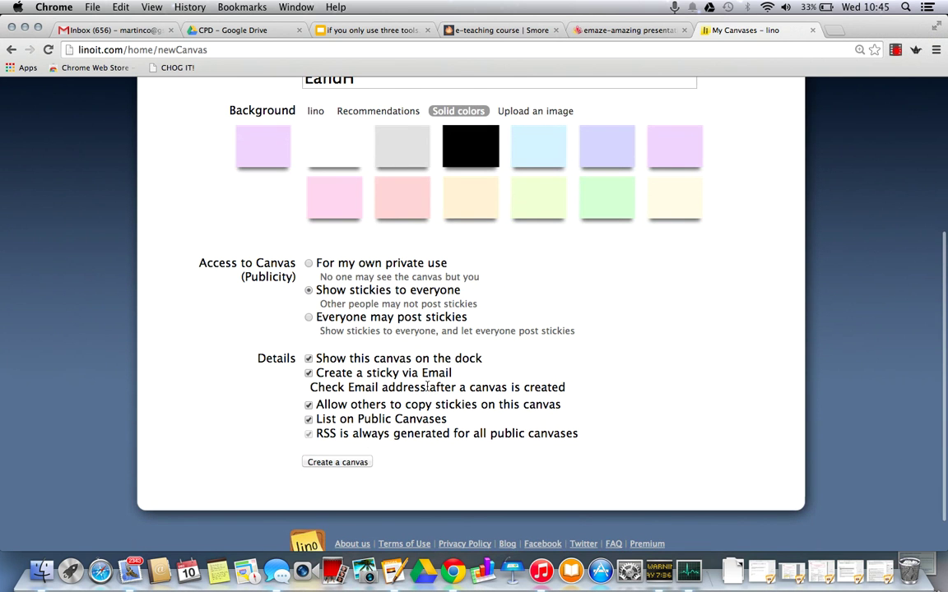
{"action": "left_click", "coordinate": [349, 463]}
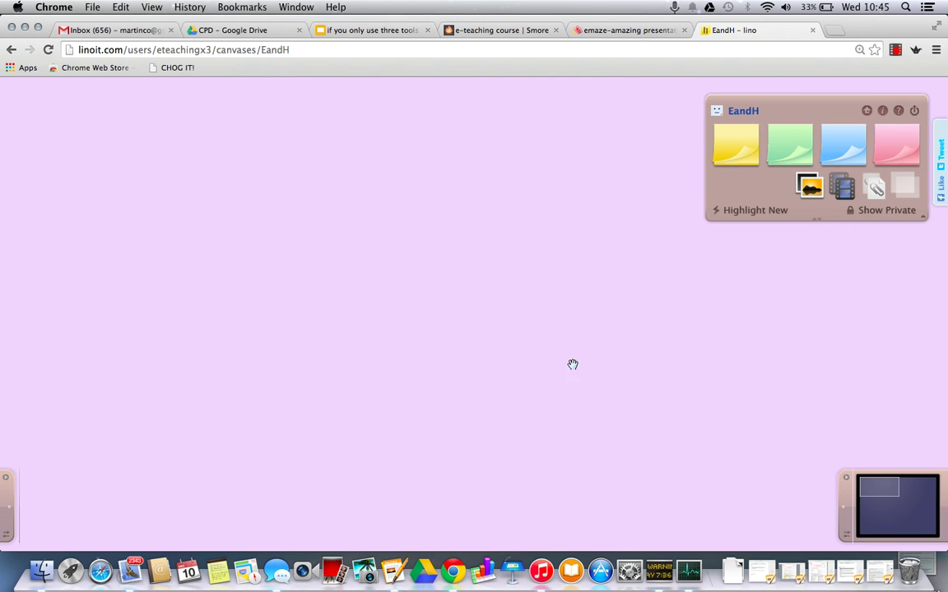
- Add a green sticky near the canvas's upper-left corner with the text "Insert content"
{"action": "left_click_drag", "start_coordinate": [785, 145], "coordinate": [60, 111]}
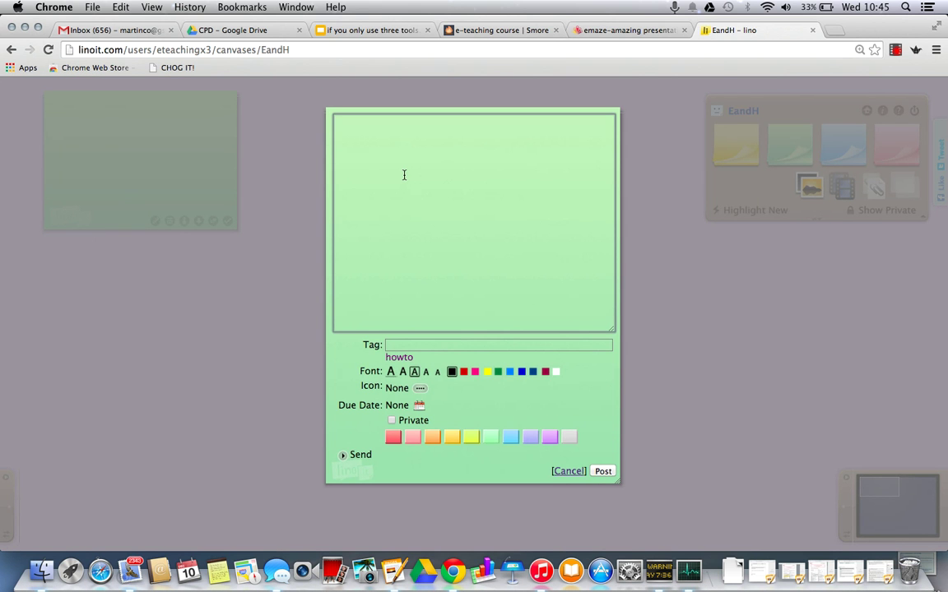
{"action": "type", "text": "Insert conte"}
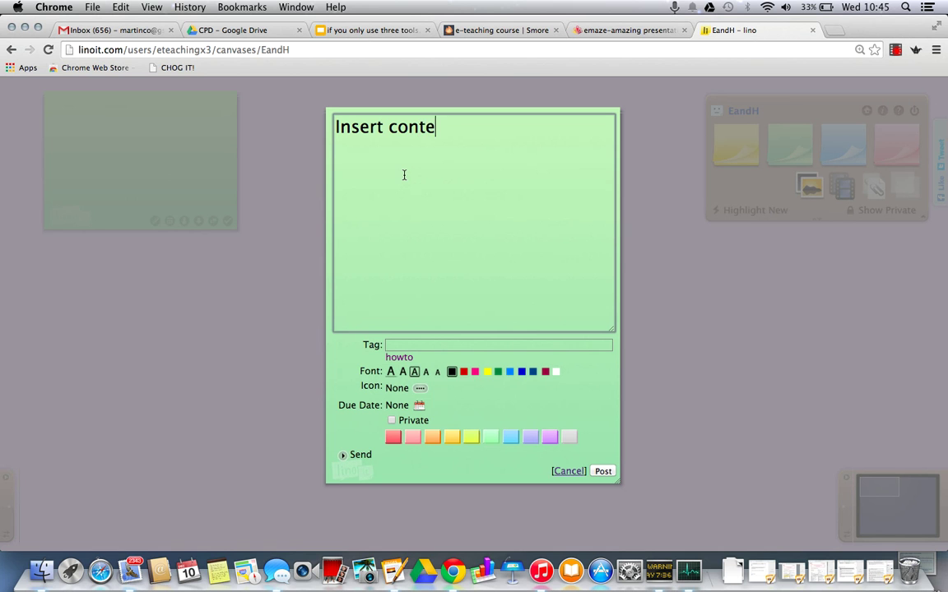
{"action": "key", "text": "BackSpace"}
{"action": "type", "text": "ent"}
- Format the "Insert content" text in light blue at the largest font size
{"action": "left_click_drag", "start_coordinate": [466, 129], "coordinate": [309, 129]}
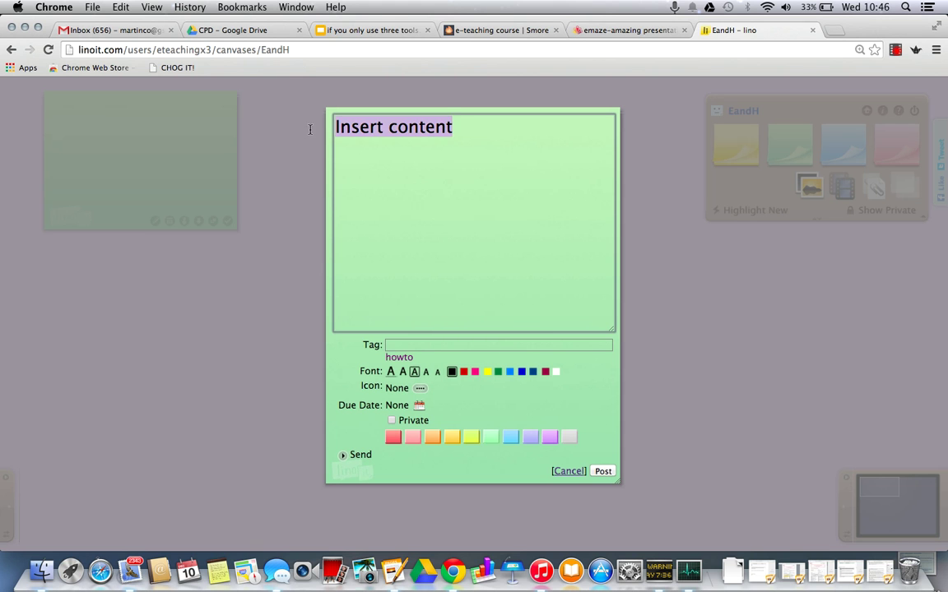
{"action": "left_click", "coordinate": [509, 373]}
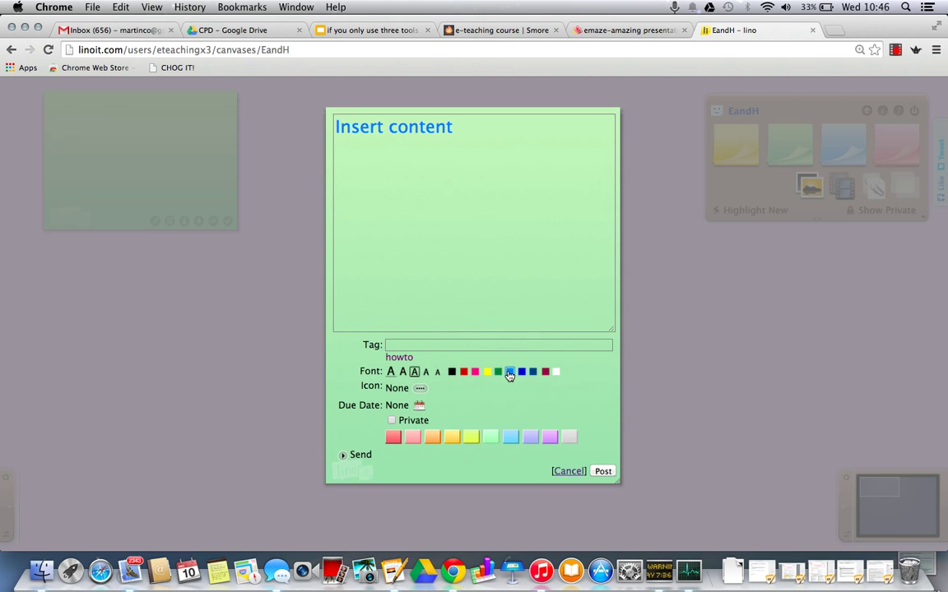
{"action": "left_click_drag", "start_coordinate": [455, 126], "coordinate": [269, 111]}
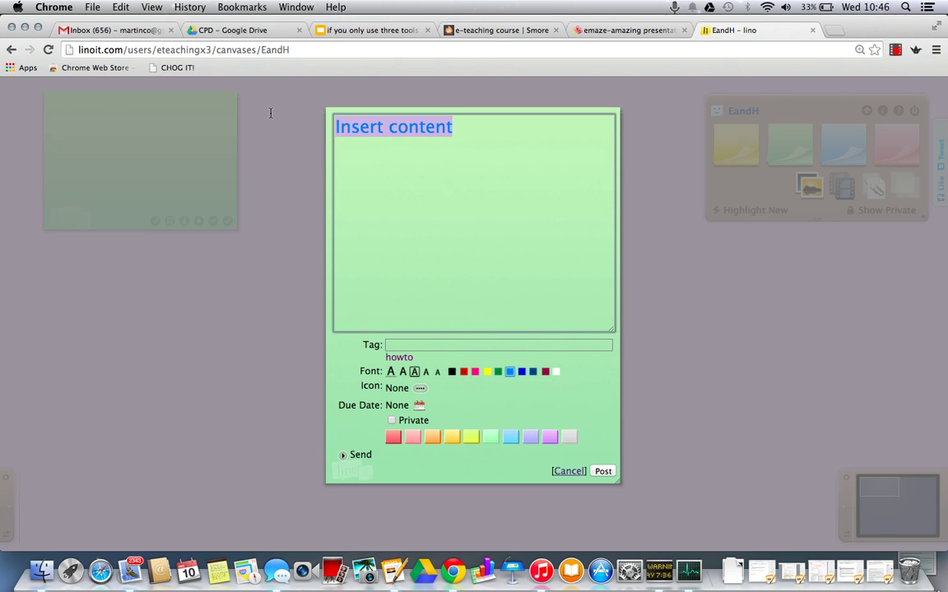
{"action": "left_click", "coordinate": [391, 372]}
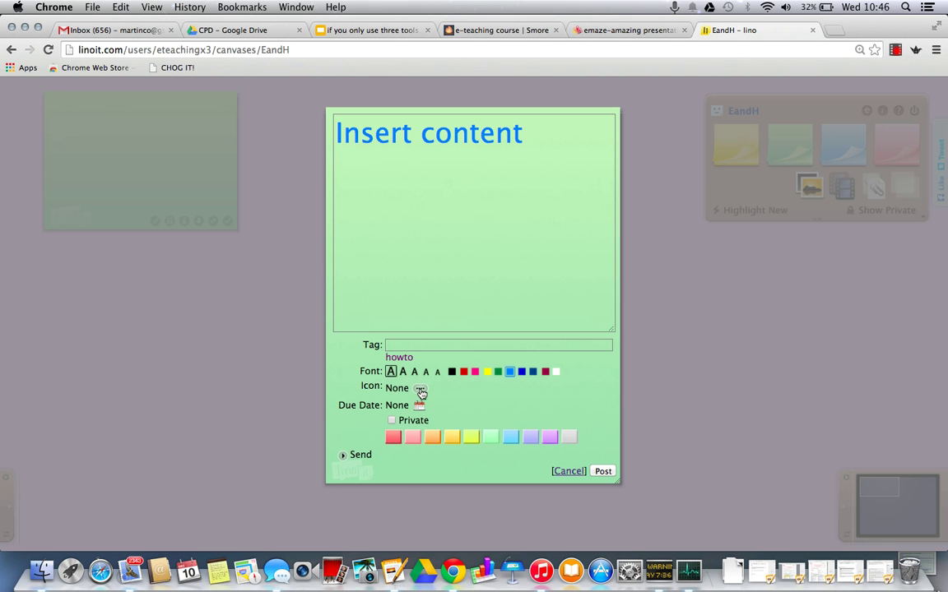
- Post the "Insert content" sticky with the banana icon and remove it from the canvas
{"action": "left_click", "coordinate": [419, 389]}
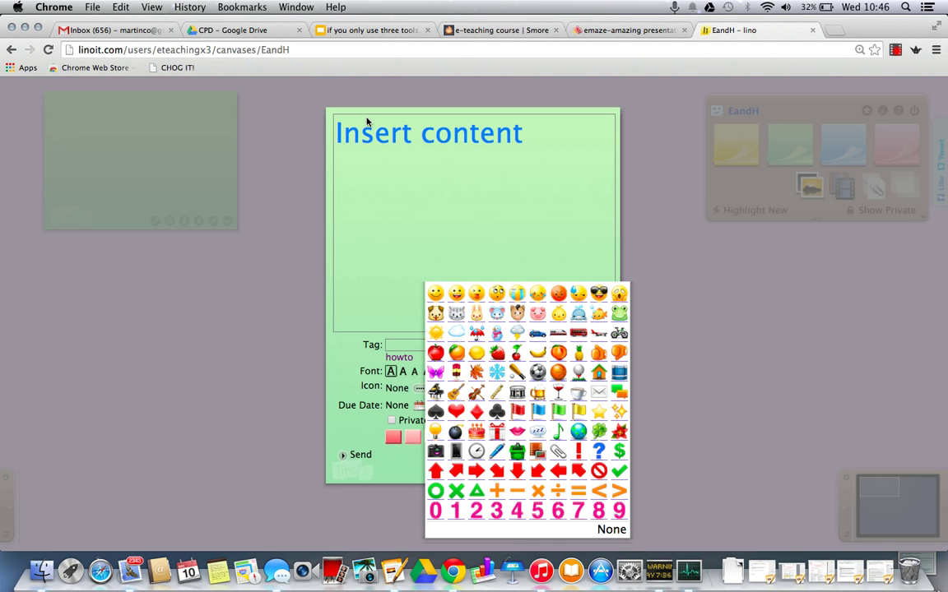
{"action": "left_click", "coordinate": [539, 352]}
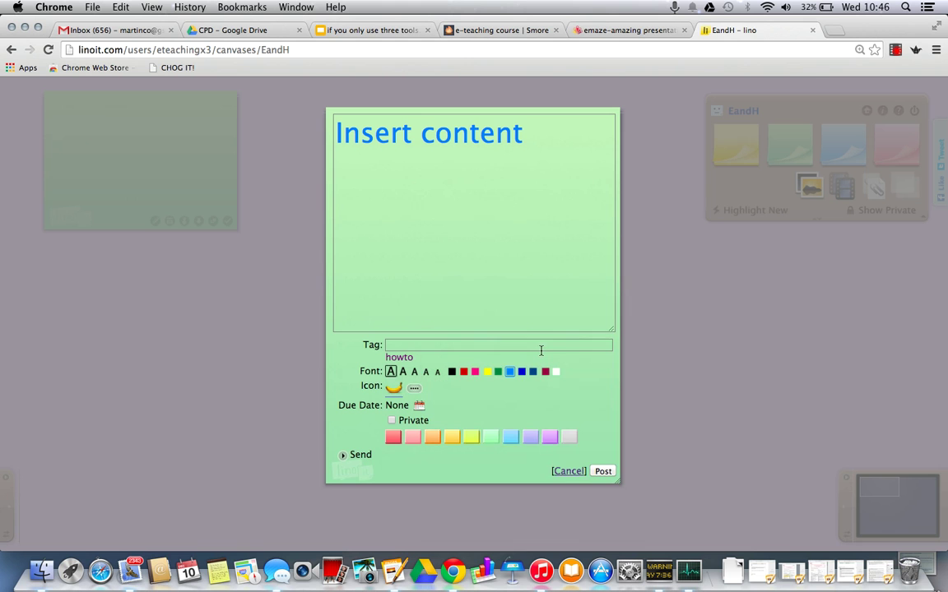
{"action": "left_click", "coordinate": [602, 471]}
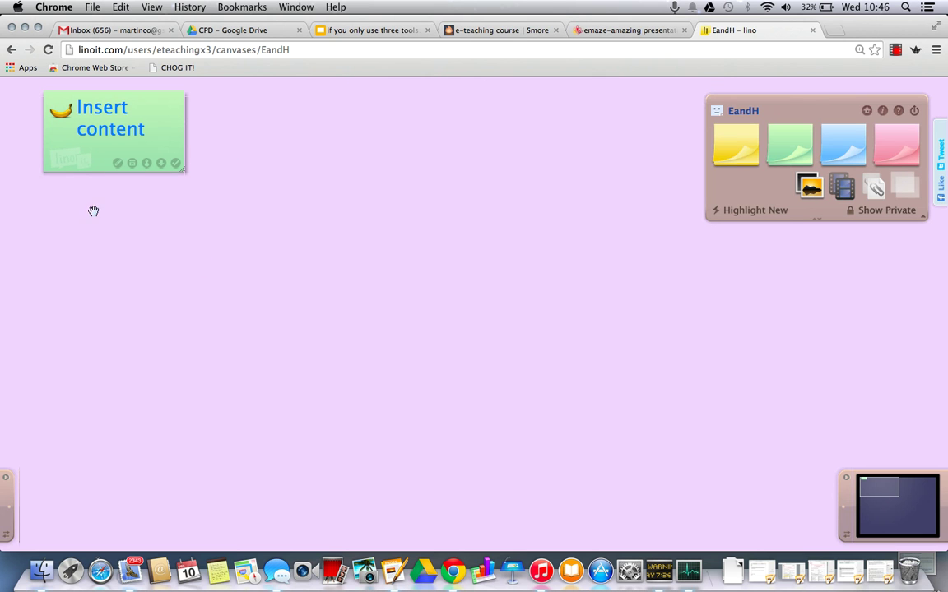
{"action": "left_click", "coordinate": [176, 166]}
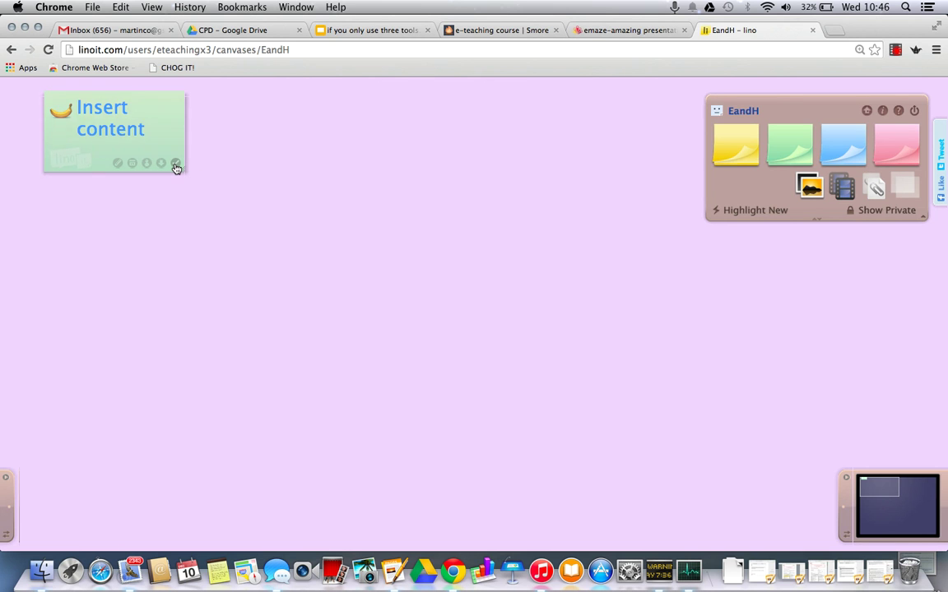
- Post a new green sticky near the canvas's upper-left corner with the number 1 icon and the light blue text "content 1"
{"action": "left_click_drag", "start_coordinate": [805, 146], "coordinate": [80, 116]}
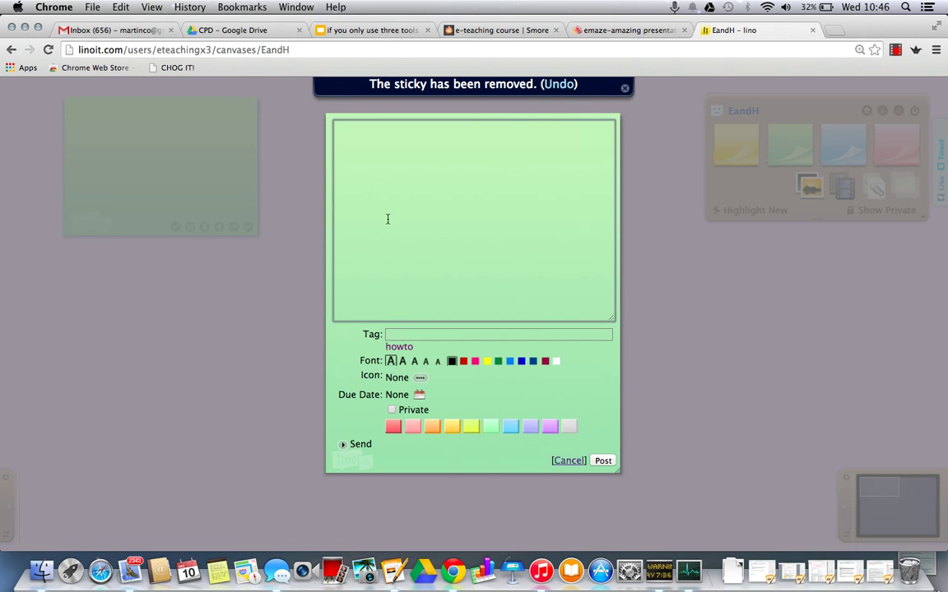
{"action": "left_click", "coordinate": [419, 378]}
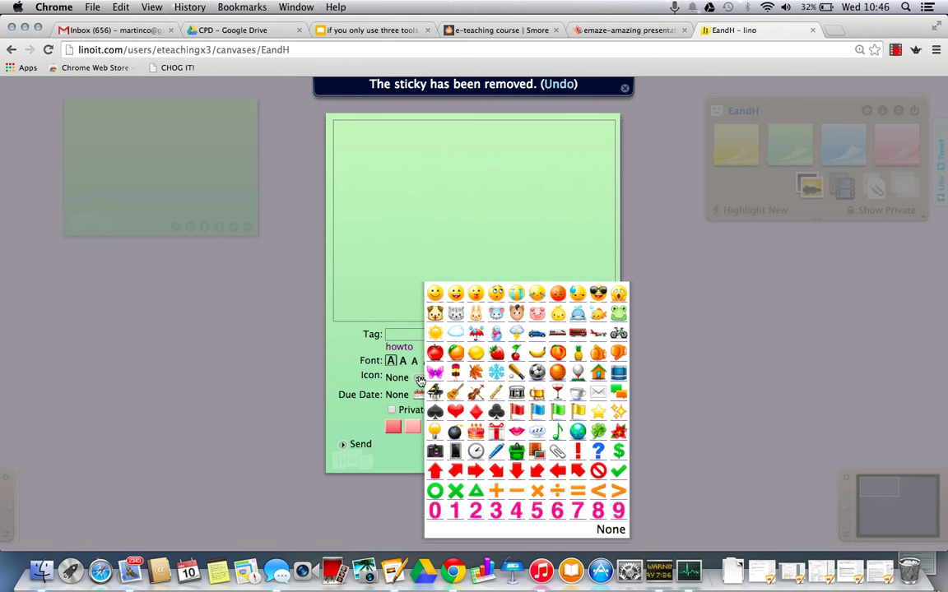
{"action": "left_click", "coordinate": [457, 511]}
{"action": "left_click", "coordinate": [364, 199]}
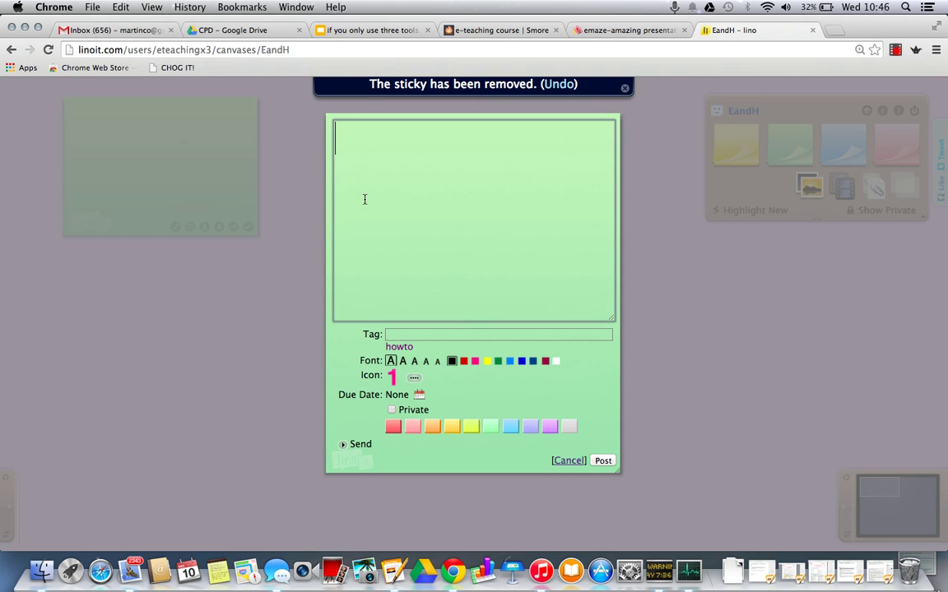
{"action": "type", "text": "content 1"}
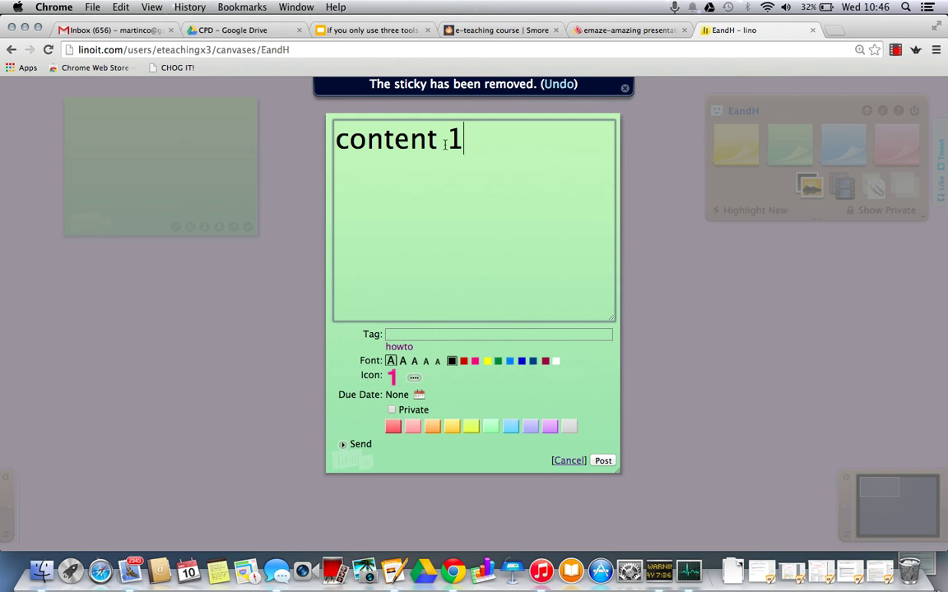
{"action": "left_click_drag", "start_coordinate": [486, 144], "coordinate": [285, 125]}
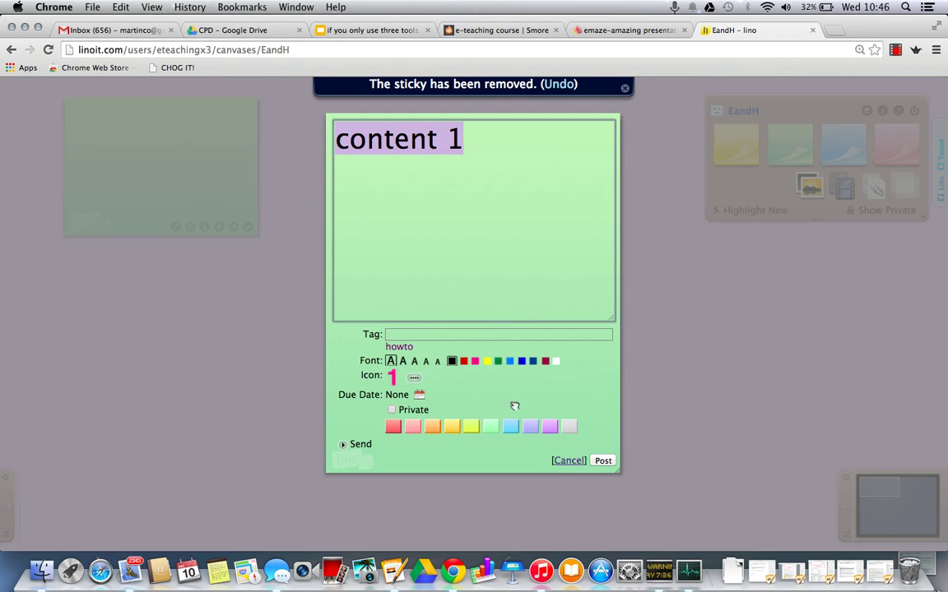
{"action": "left_click", "coordinate": [510, 361]}
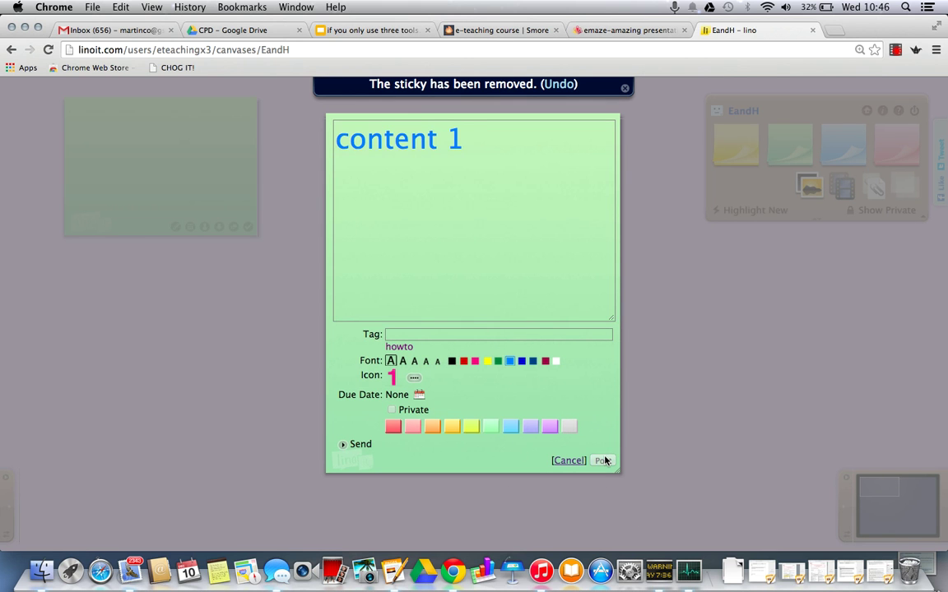
{"action": "left_click", "coordinate": [603, 461]}
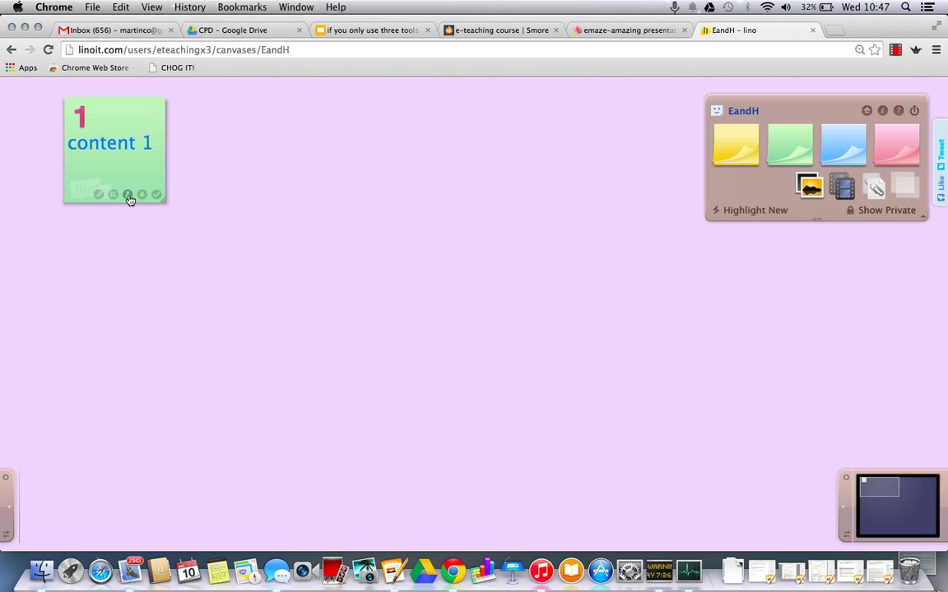
- Check the options for sending the "content 1" sticky to a recipient, without sending it
{"action": "left_click", "coordinate": [129, 196]}
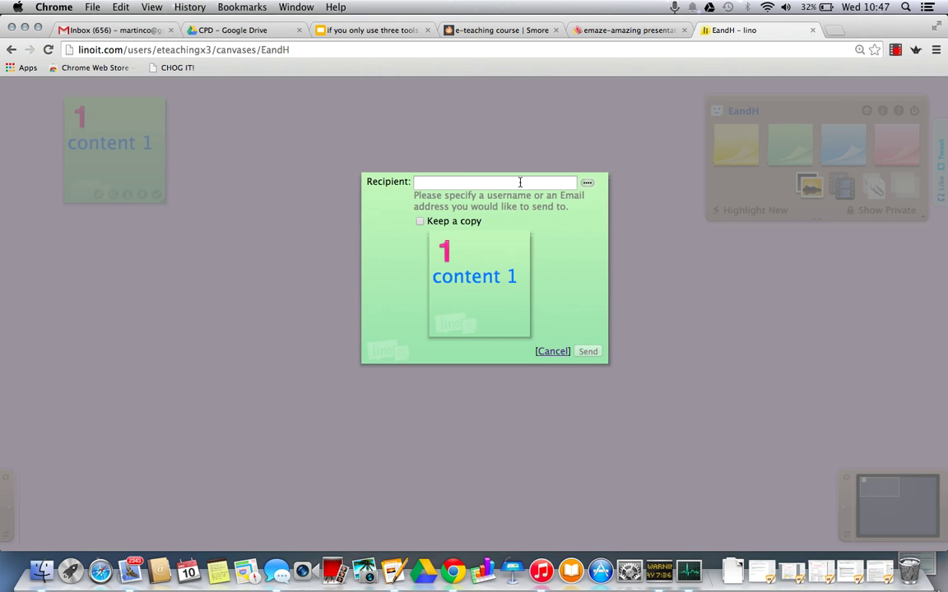
{"action": "left_click", "coordinate": [553, 353]}
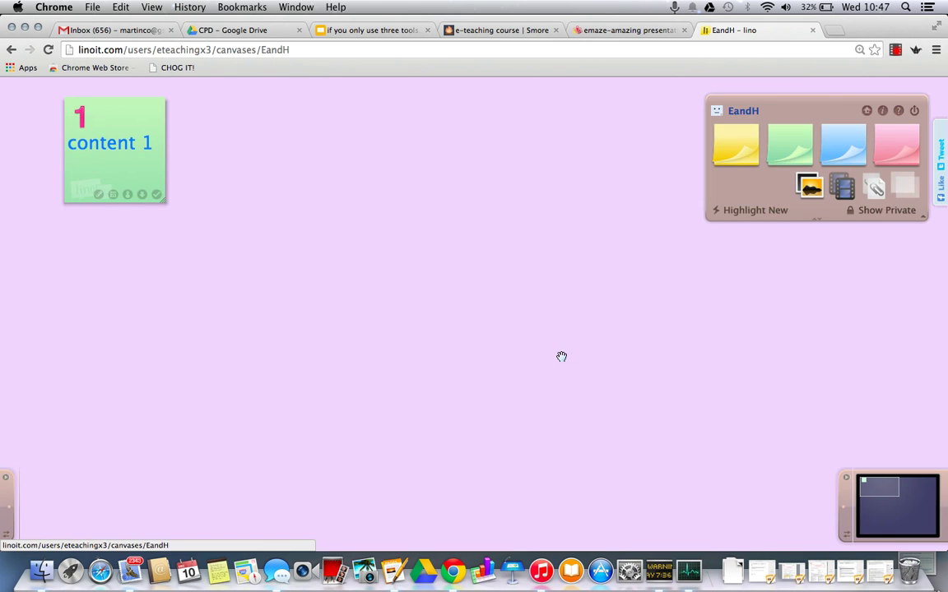
- Edit the "content 1" sticky to add "edit with pencil" below a blank line and save it
{"action": "left_click", "coordinate": [101, 197]}
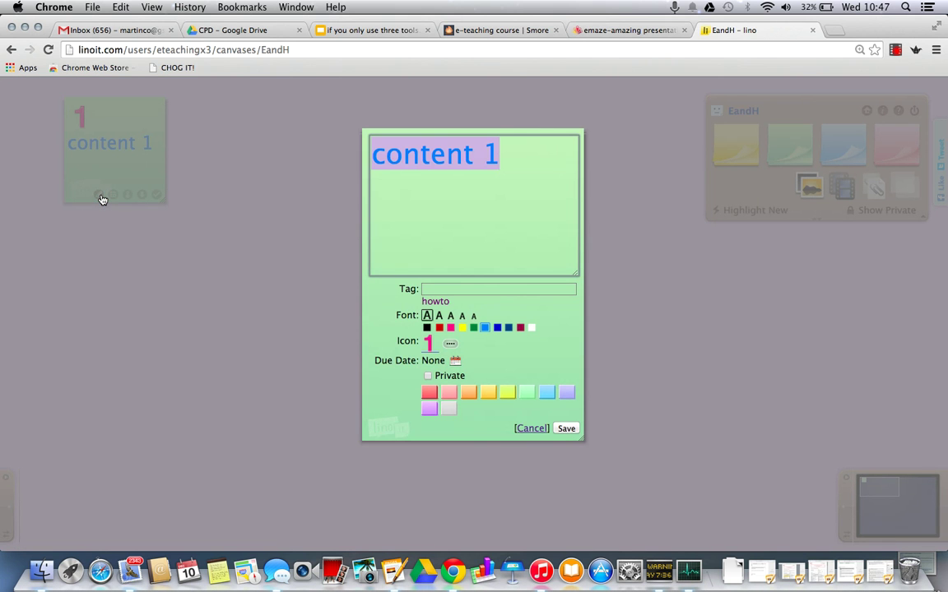
{"action": "left_click", "coordinate": [510, 144]}
{"action": "key", "text": "Return"}
{"action": "key", "text": "Return"}
{"action": "type", "text": "e"}
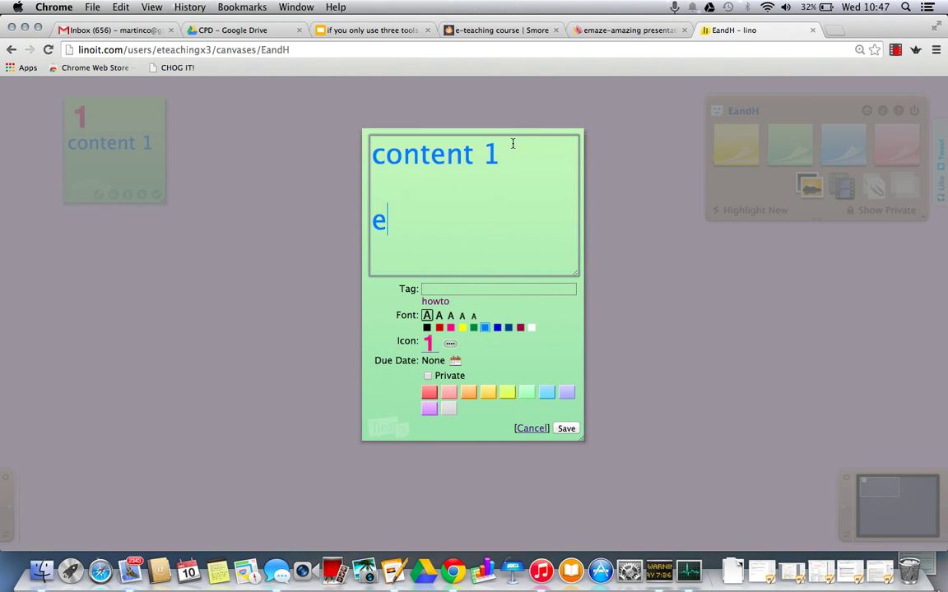
{"action": "type", "text": "dit with pe"}
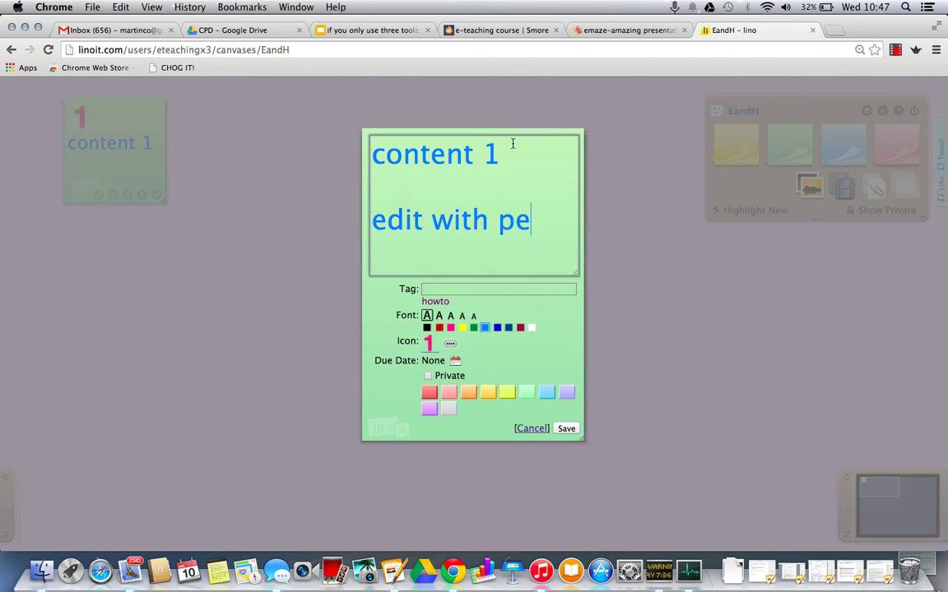
{"action": "type", "text": "ncil"}
{"action": "left_click", "coordinate": [566, 429]}
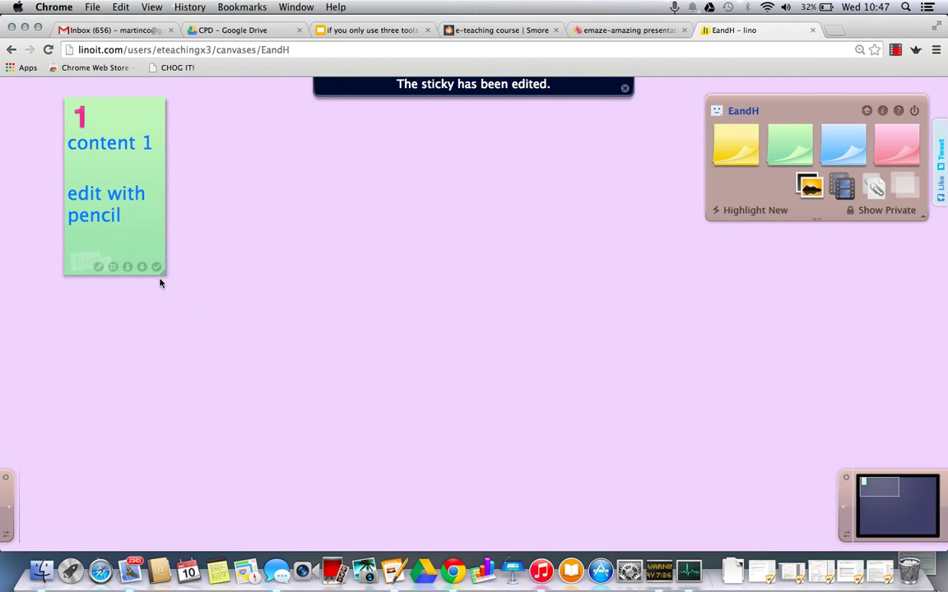
- Make the green sticky wider and shorter and reposition it near the canvas's upper-left corner
{"action": "left_click_drag", "start_coordinate": [159, 271], "coordinate": [257, 202]}
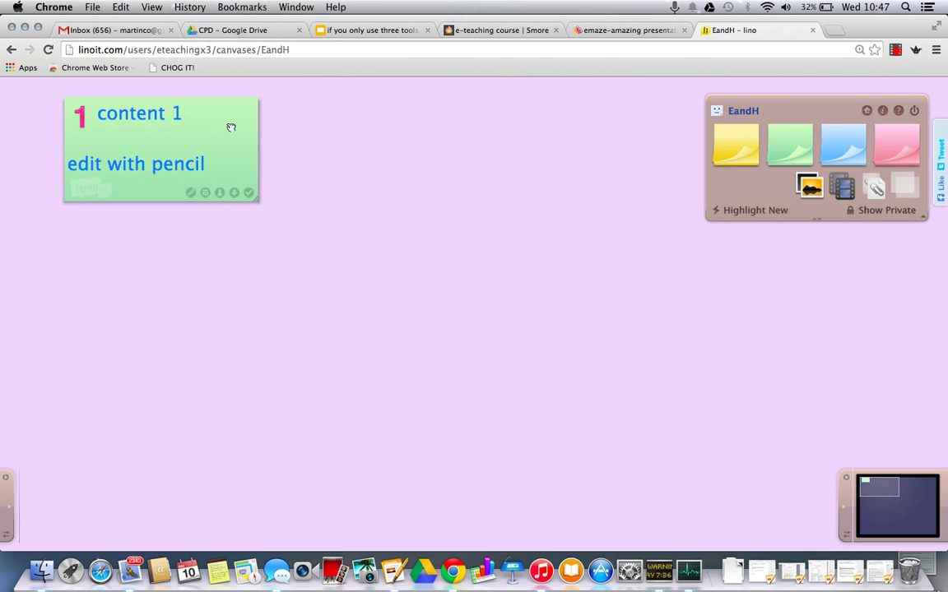
{"action": "left_click_drag", "start_coordinate": [231, 128], "coordinate": [171, 136]}
{"action": "left_click_drag", "start_coordinate": [201, 152], "coordinate": [205, 452]}
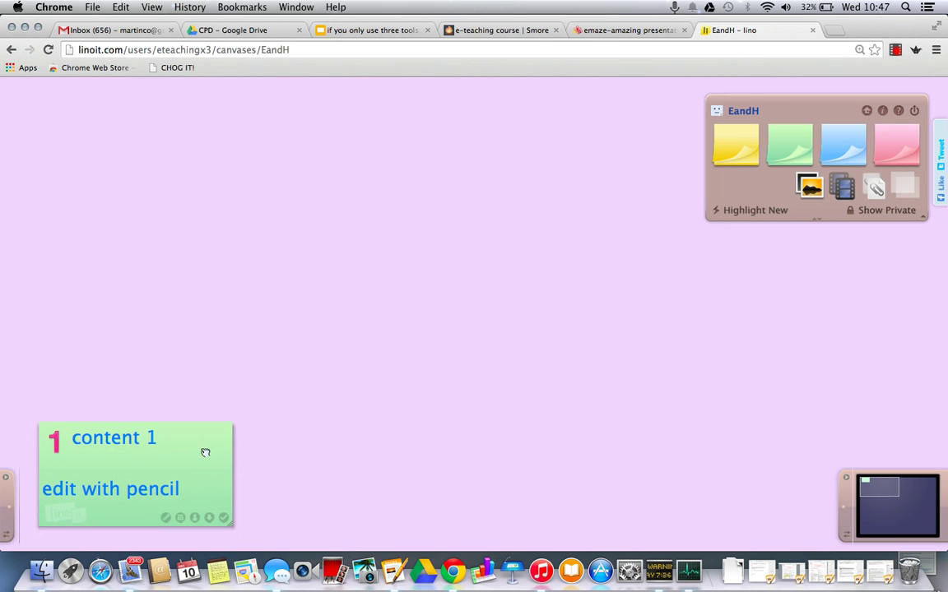
{"action": "mouse_move", "coordinate": [894, 493]}
{"action": "left_mouse_down"}
{"action": "mouse_move", "coordinate": [895, 531]}
{"action": "mouse_move", "coordinate": [944, 531]}
{"action": "mouse_move", "coordinate": [939, 487]}
{"action": "mouse_move", "coordinate": [892, 501]}
{"action": "mouse_move", "coordinate": [935, 490]}
{"action": "mouse_move", "coordinate": [901, 535]}
{"action": "mouse_move", "coordinate": [916, 487]}
{"action": "mouse_move", "coordinate": [923, 512]}
{"action": "mouse_move", "coordinate": [918, 490]}
{"action": "mouse_move", "coordinate": [887, 491]}
{"action": "left_mouse_up"}
{"action": "left_click_drag", "start_coordinate": [179, 472], "coordinate": [163, 182]}
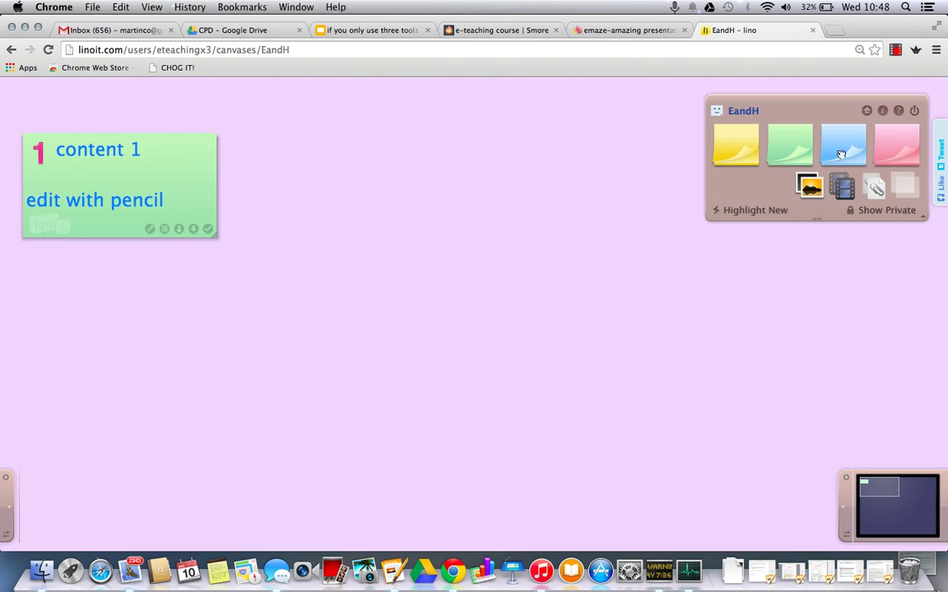
- Post a blue sticky with the number 2 icon and no text beside the green sticky
{"action": "left_click_drag", "start_coordinate": [843, 146], "coordinate": [258, 159]}
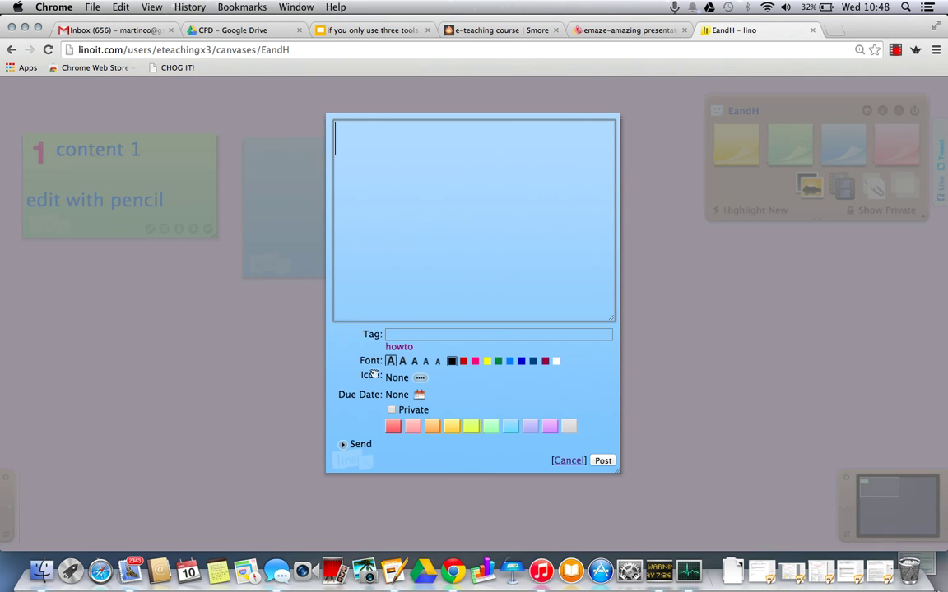
{"action": "left_click", "coordinate": [419, 377]}
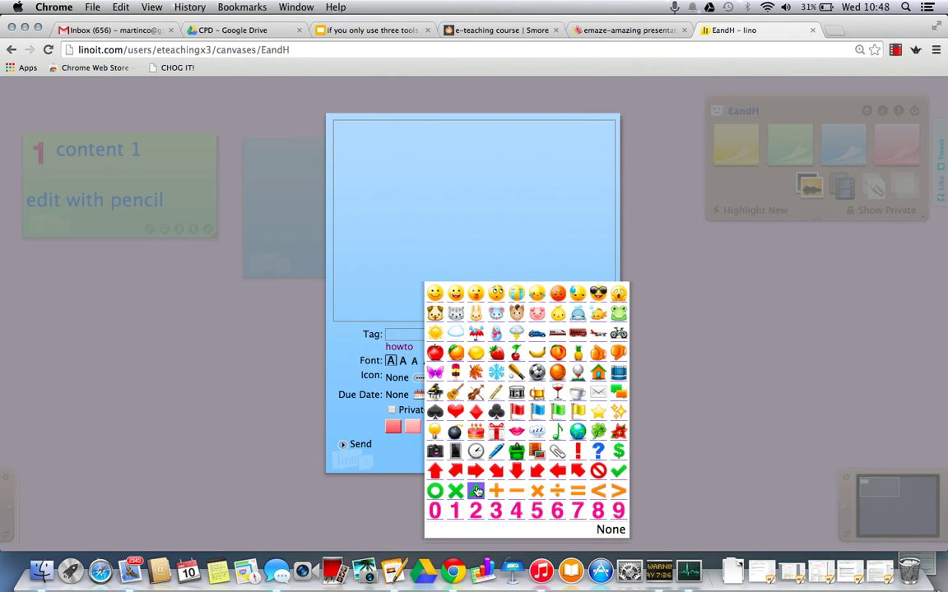
{"action": "left_click", "coordinate": [476, 511]}
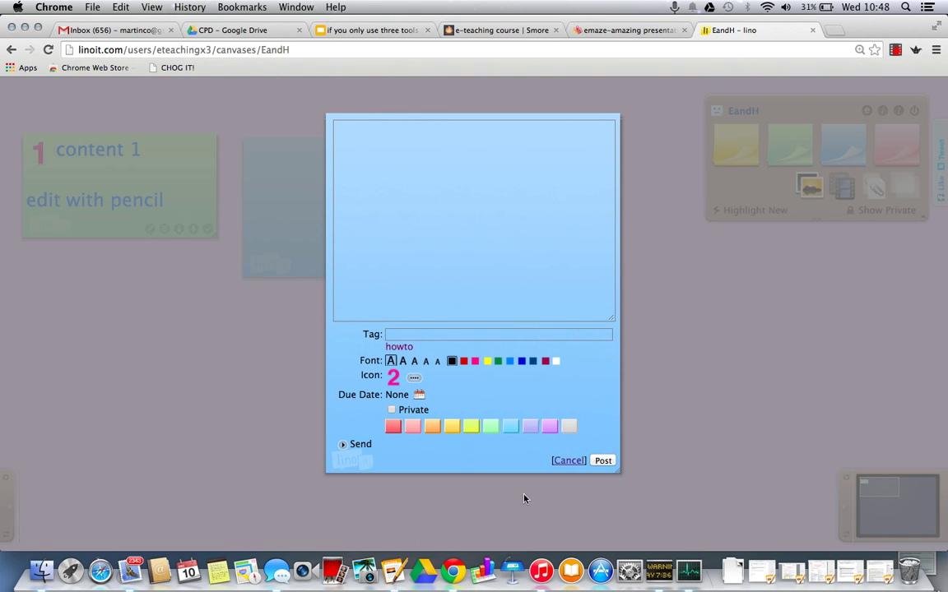
{"action": "left_click", "coordinate": [601, 460]}
- Post a purple sticky with the number 3 icon and no text beside the blue sticky
{"action": "left_click_drag", "start_coordinate": [884, 164], "coordinate": [393, 146]}
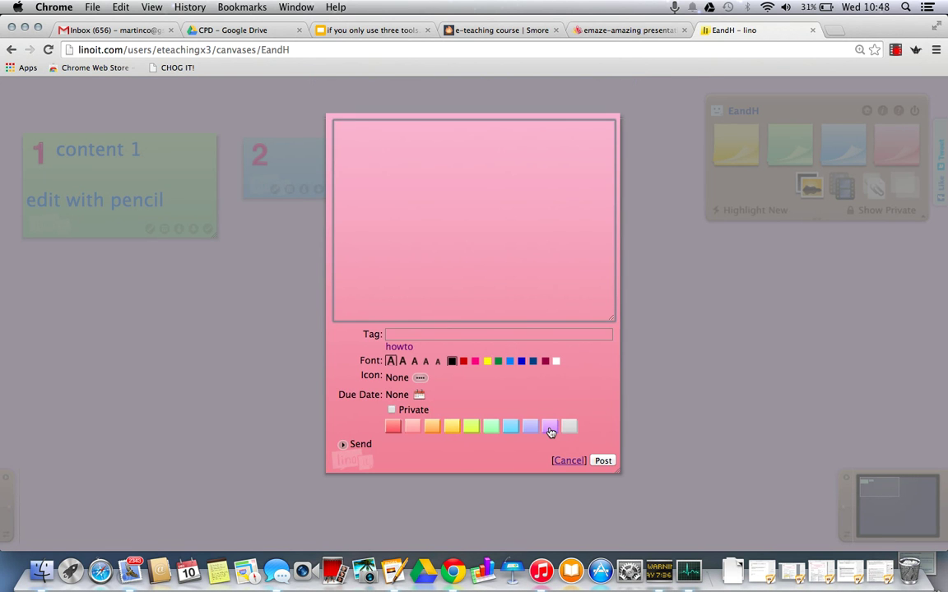
{"action": "left_click", "coordinate": [549, 426]}
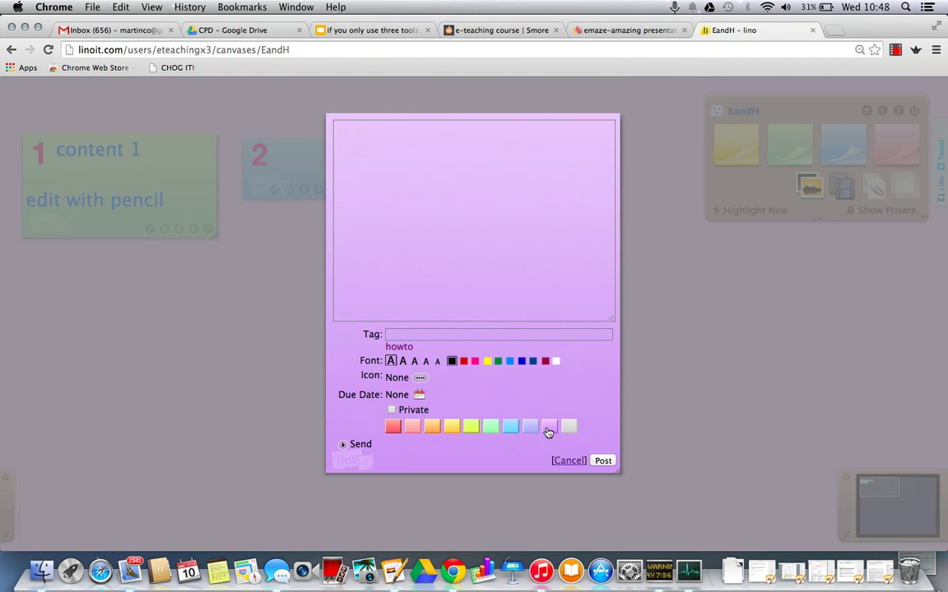
{"action": "left_click", "coordinate": [420, 378]}
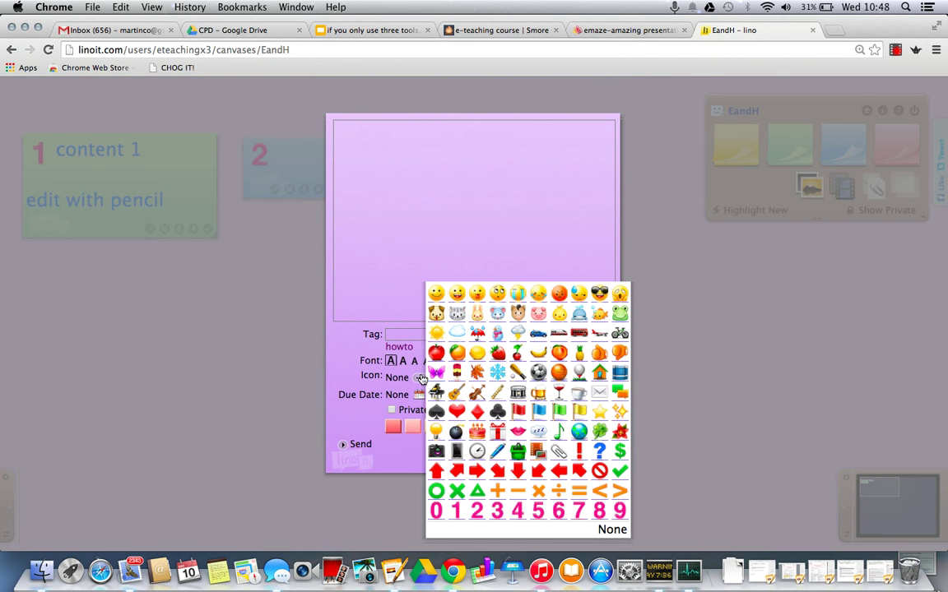
{"action": "left_click", "coordinate": [497, 511]}
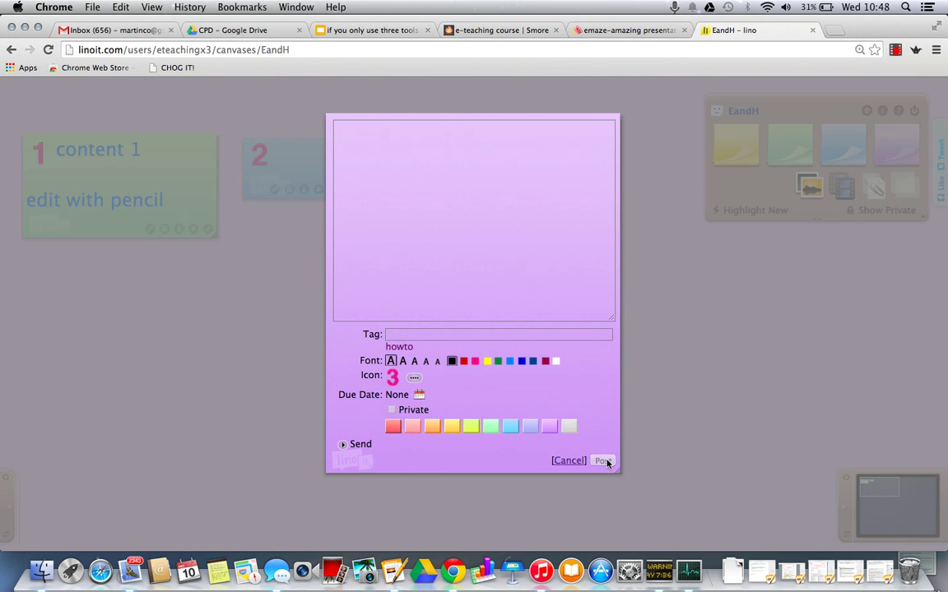
{"action": "left_click", "coordinate": [604, 460]}
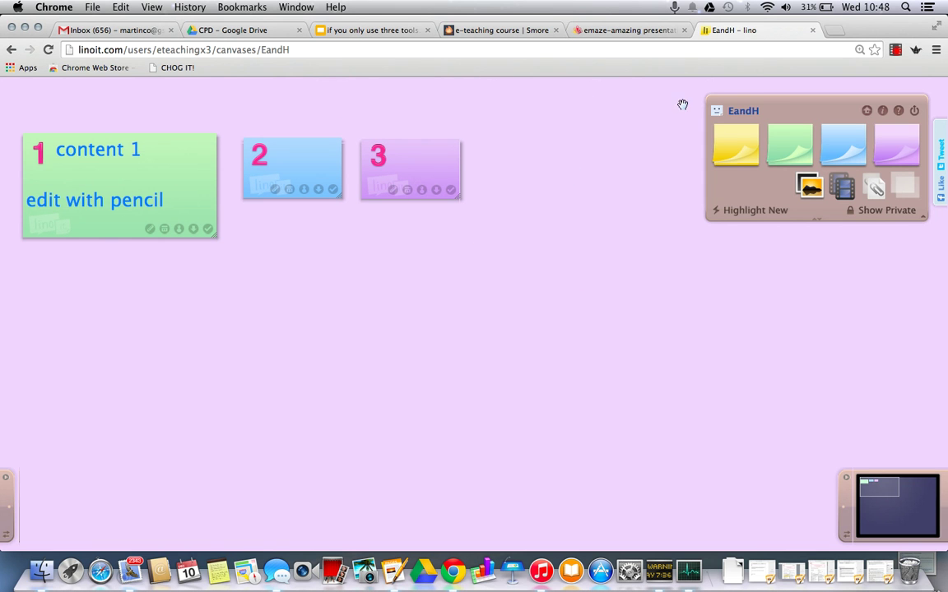
{"action": "left_click", "coordinate": [493, 31]}
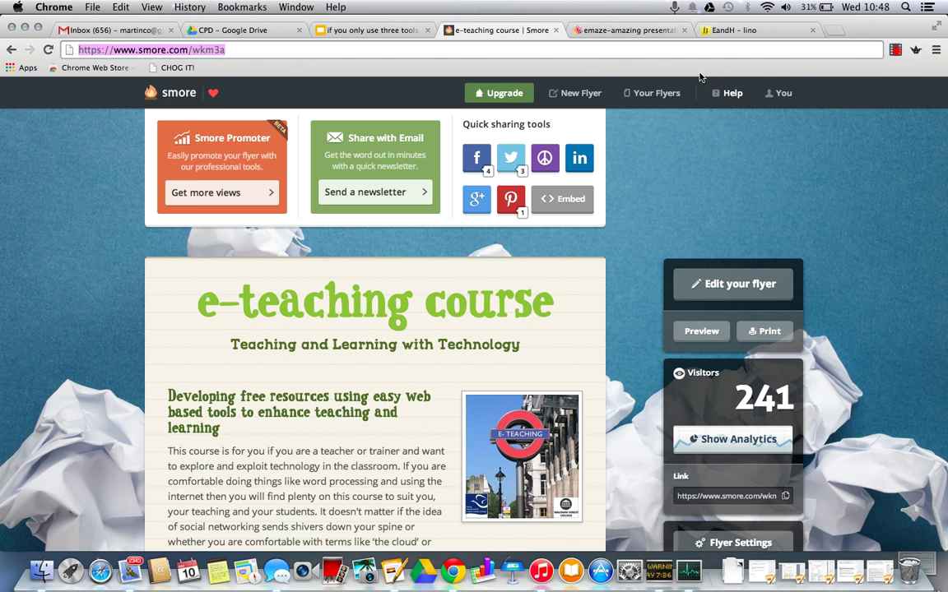
{"action": "left_click", "coordinate": [232, 48]}
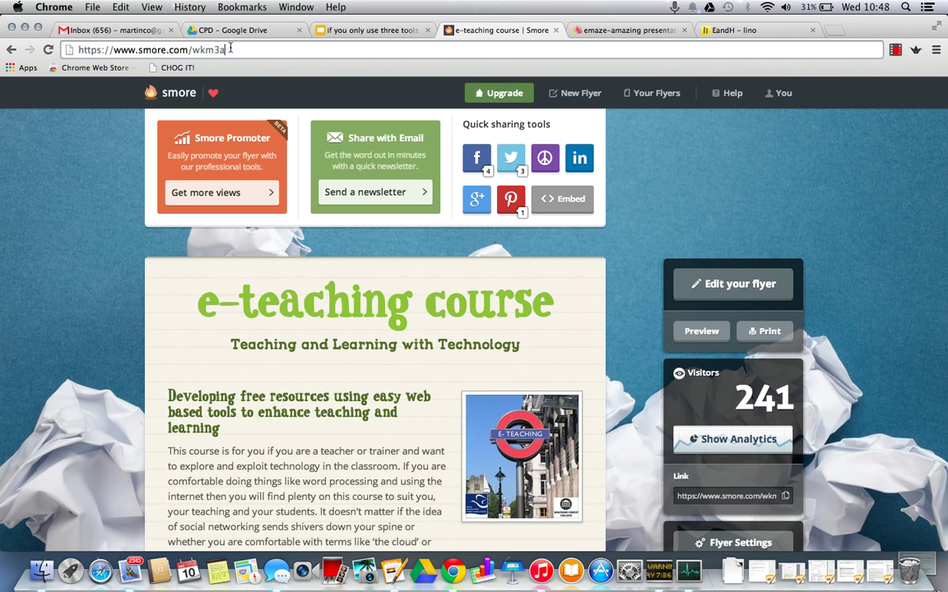
{"action": "key", "text": "super+a"}
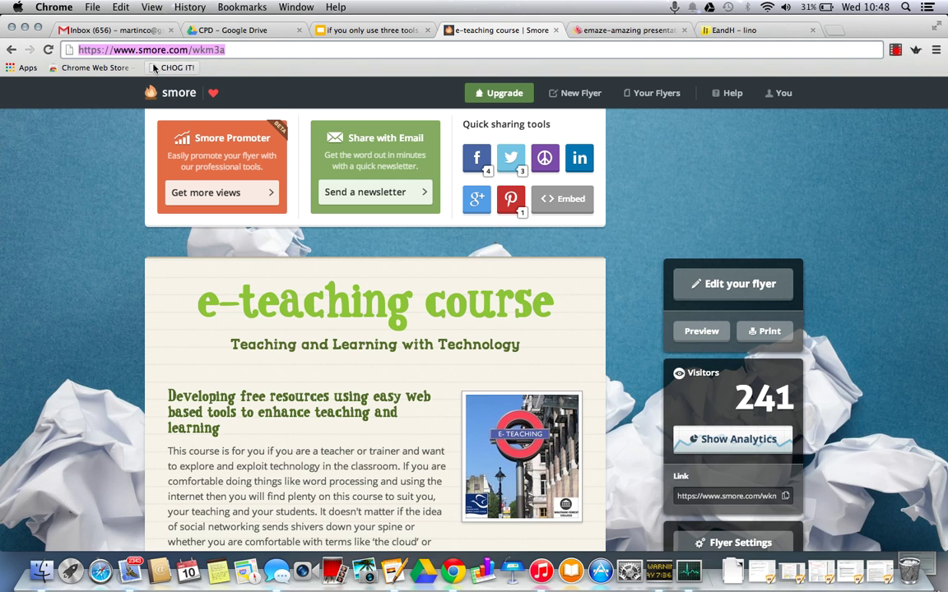
{"action": "right_click", "coordinate": [153, 51]}
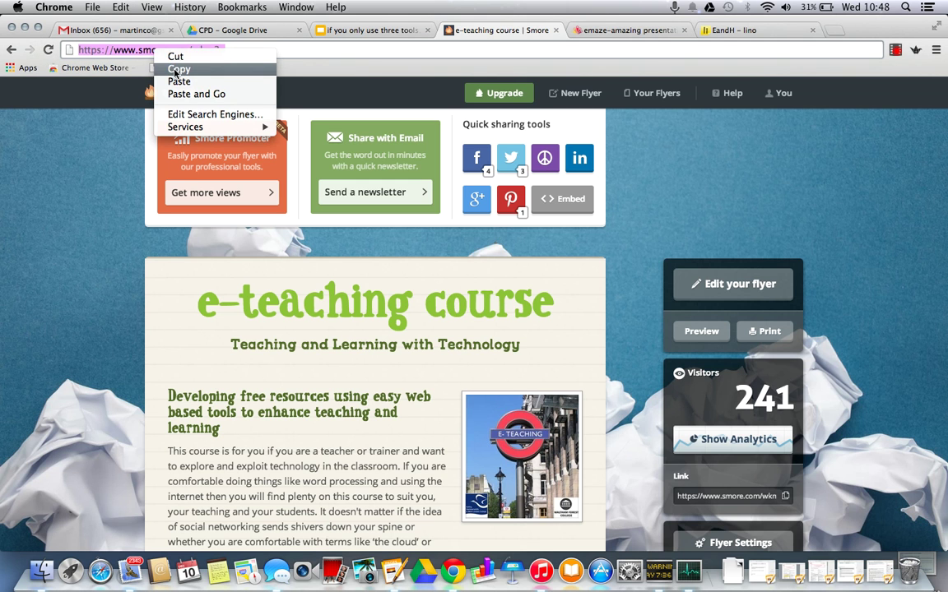
{"action": "left_click", "coordinate": [175, 73]}
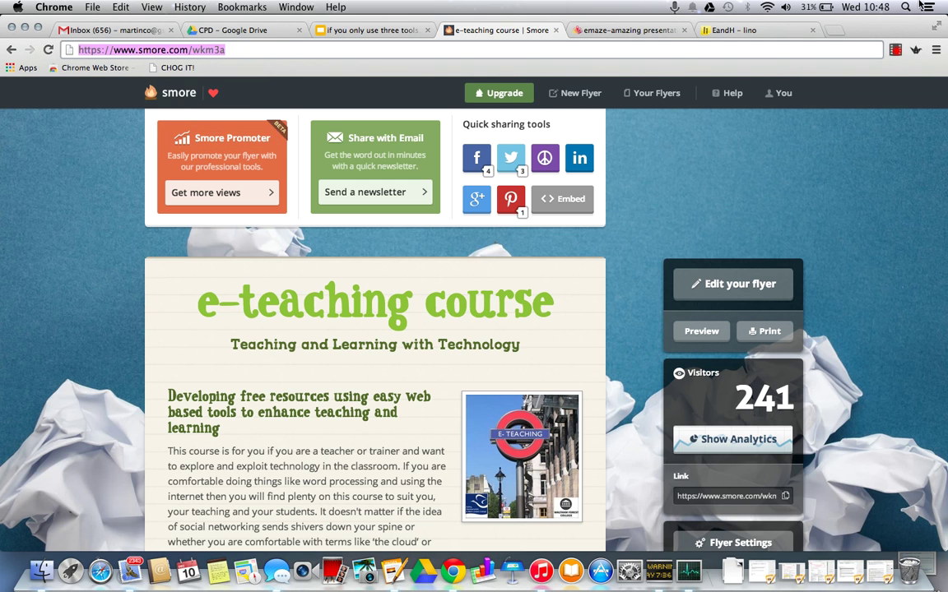
- Return to the EandH canvas, paste the copied Smore link into the blue number 2 sticky, and save it
{"action": "left_click", "coordinate": [729, 29]}
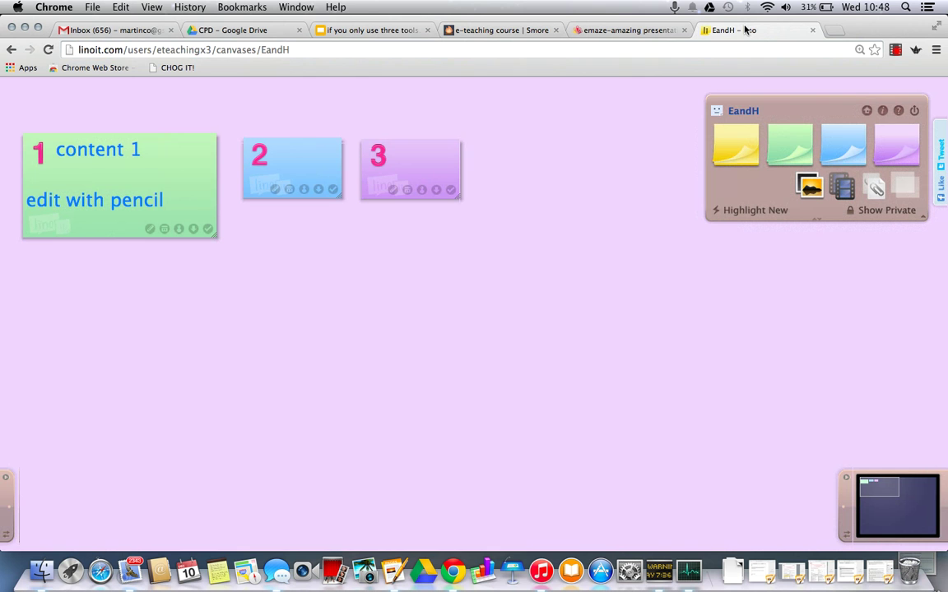
{"action": "left_click", "coordinate": [275, 191]}
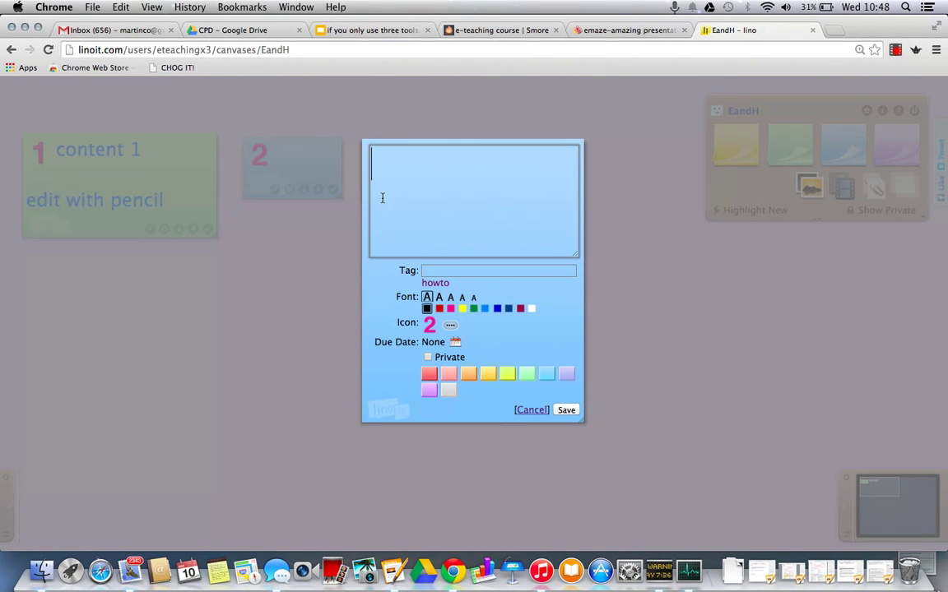
{"action": "key", "text": "super+v"}
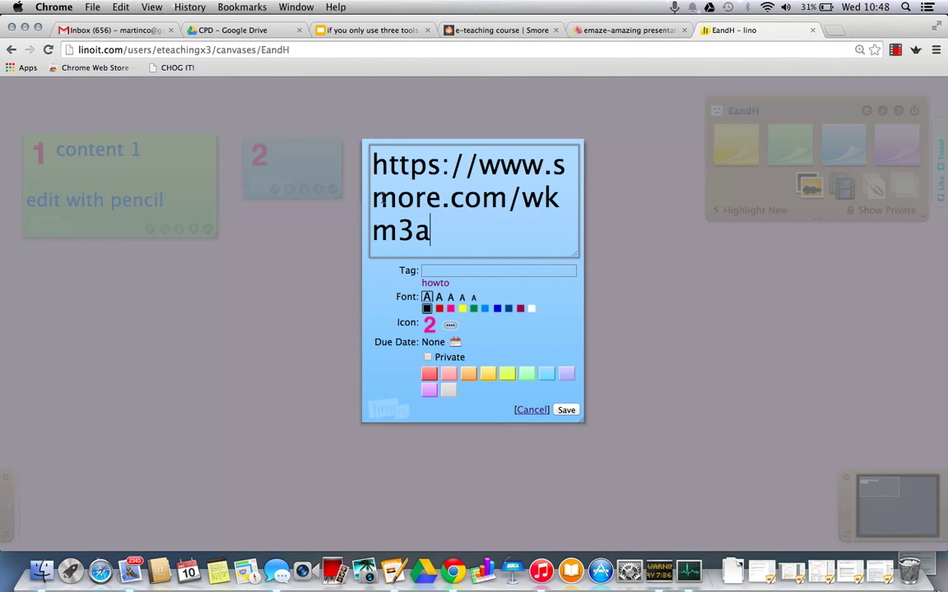
{"action": "left_click", "coordinate": [566, 410]}
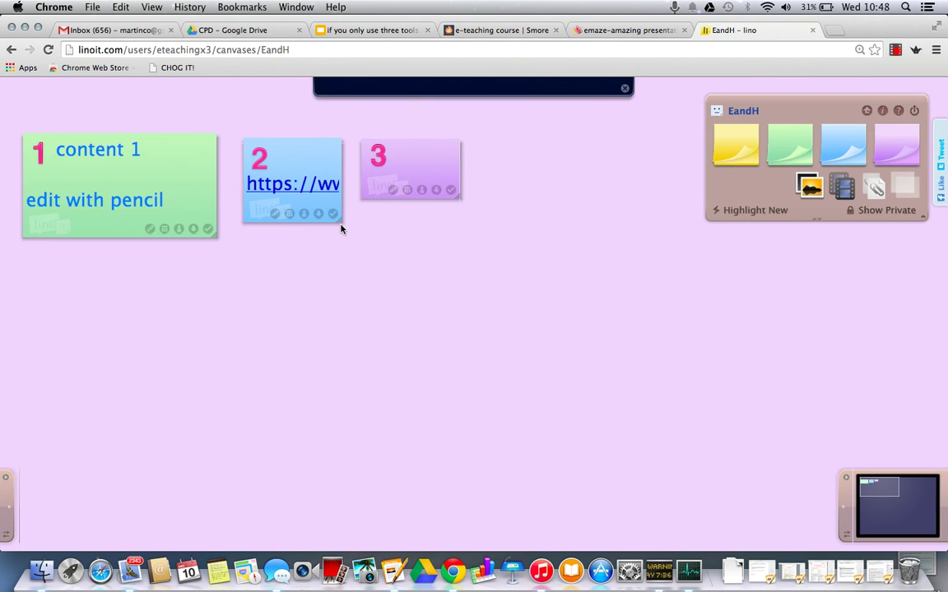
- Reduce the link text on the blue sticky to the middle font size and fit the sticky between the green and purple ones
{"action": "left_click_drag", "start_coordinate": [338, 218], "coordinate": [584, 221]}
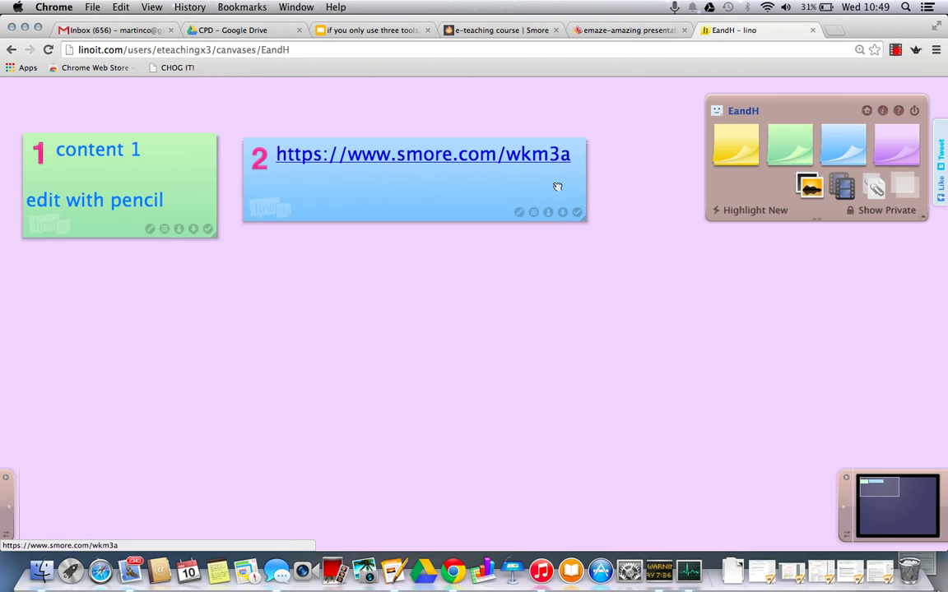
{"action": "left_click", "coordinate": [519, 213]}
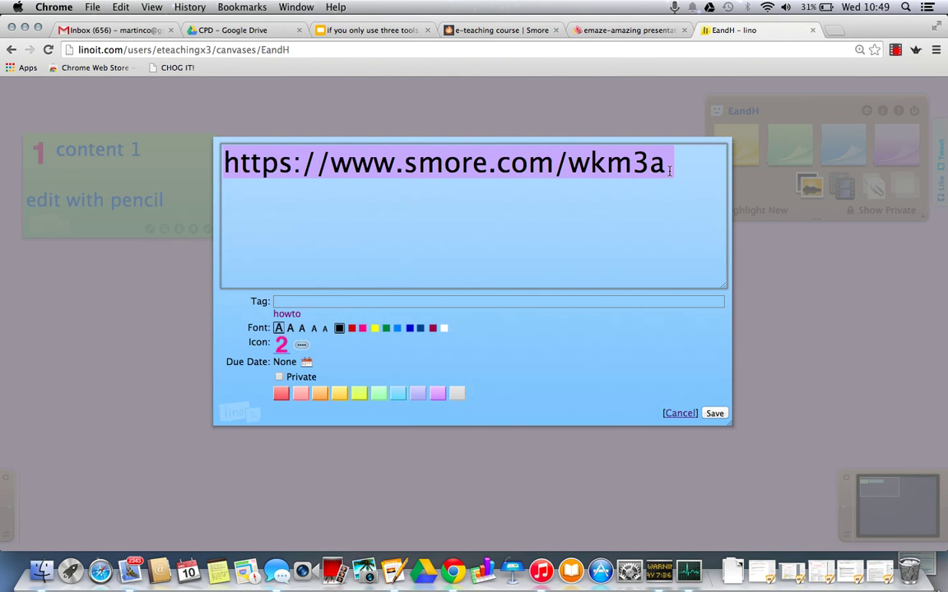
{"action": "left_click", "coordinate": [302, 327]}
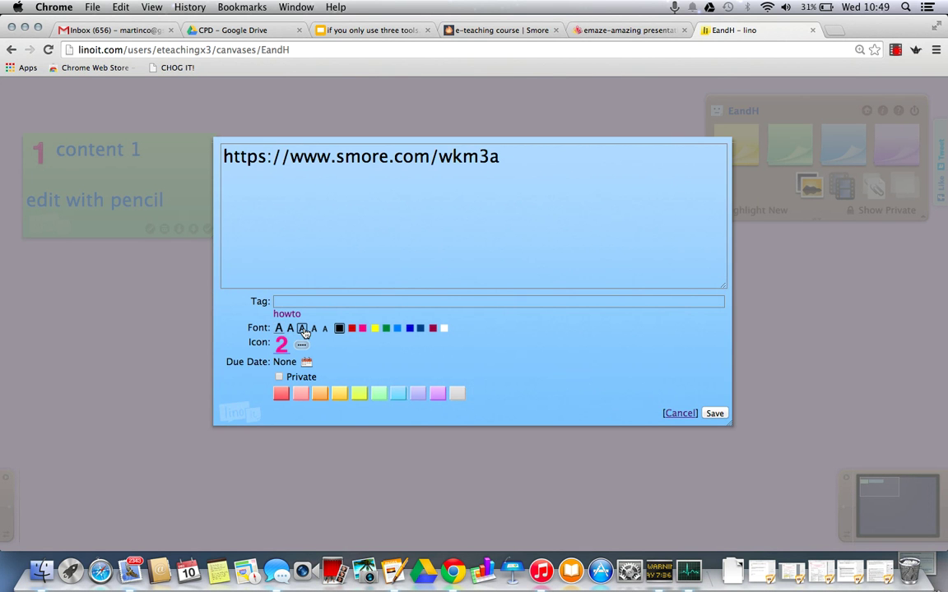
{"action": "left_click", "coordinate": [715, 413]}
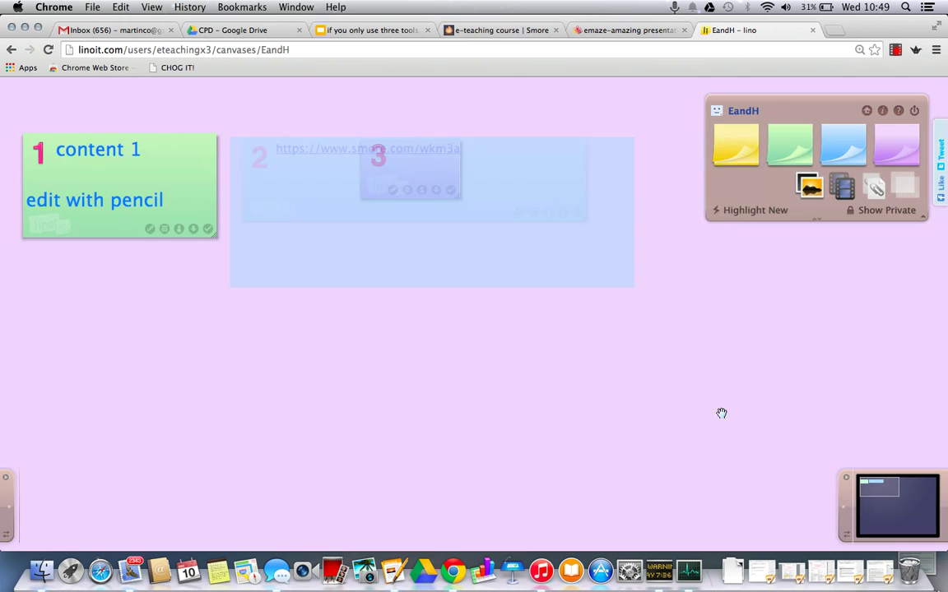
{"action": "left_click_drag", "start_coordinate": [584, 216], "coordinate": [345, 237]}
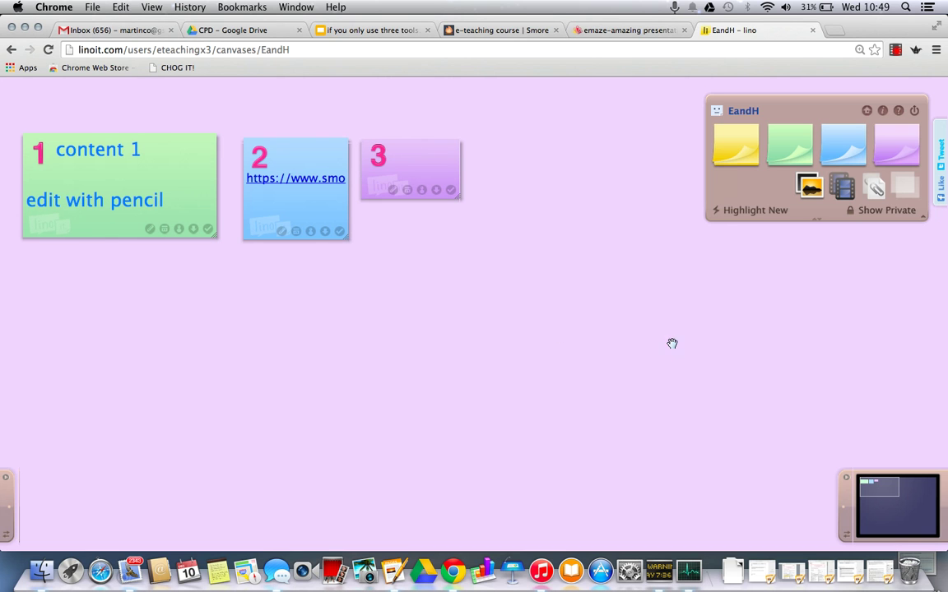
- Start a new video sticky, open the YouTube video "Tech Teaching/ Tech Learning" in a new tab, and copy its address
{"action": "left_click", "coordinate": [848, 191]}
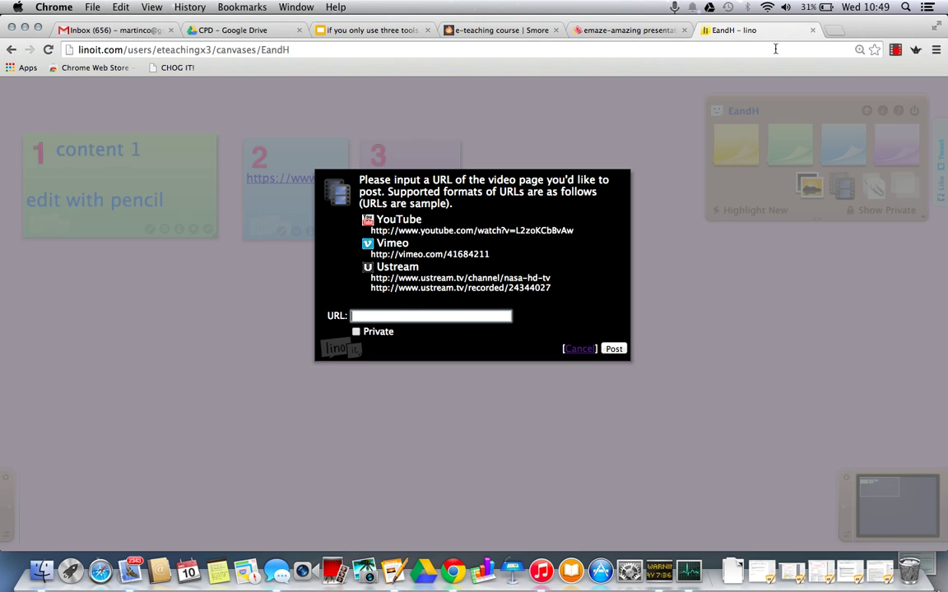
{"action": "left_click", "coordinate": [835, 29]}
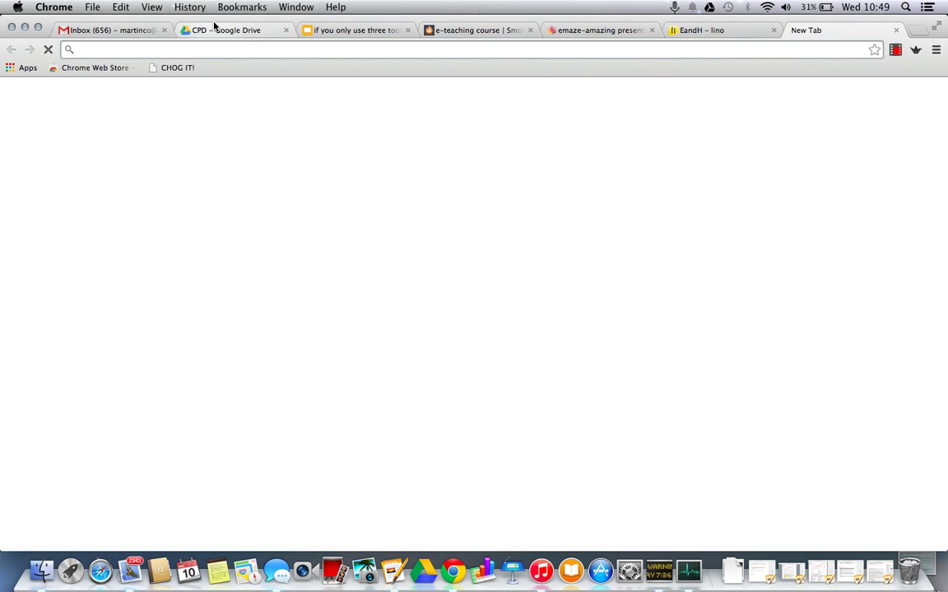
{"action": "type", "text": "youtube"}
{"action": "key", "text": "Return"}
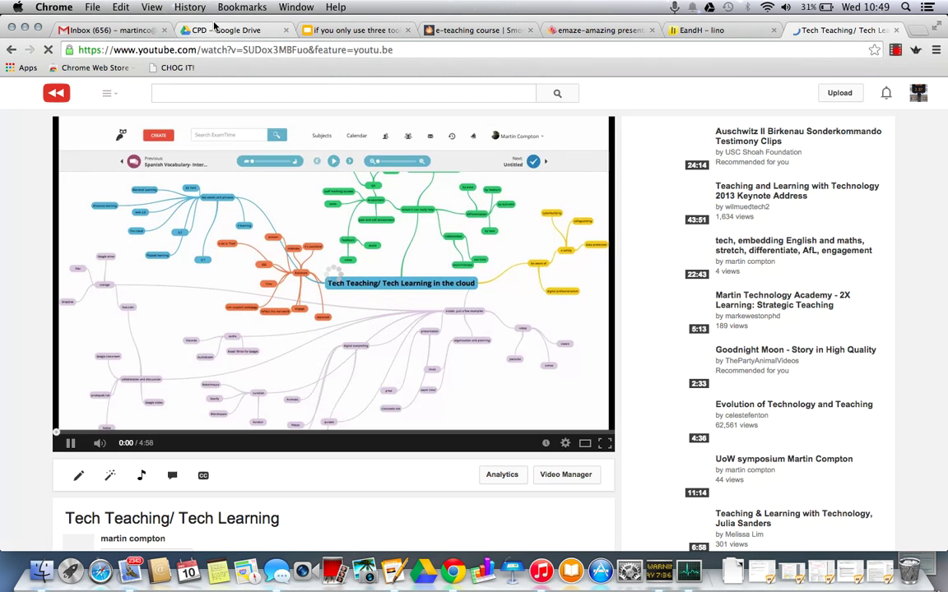
{"action": "left_click", "coordinate": [70, 444]}
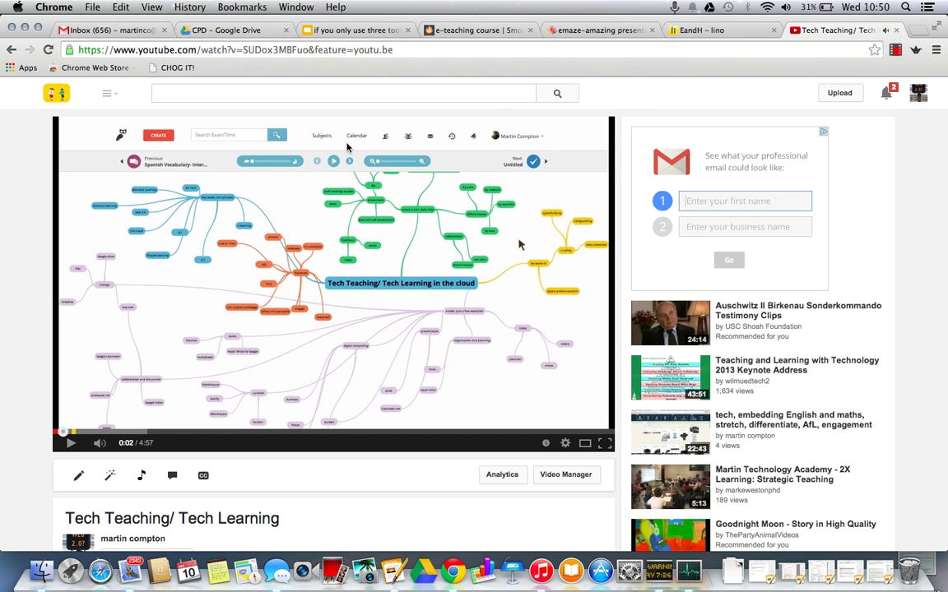
{"action": "left_click", "coordinate": [298, 51]}
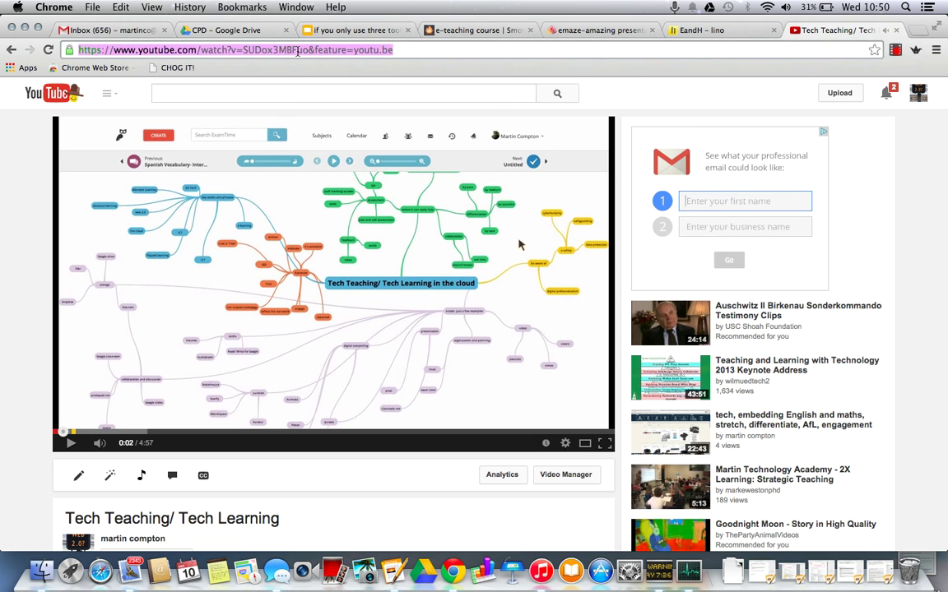
- Paste the copied "Tech Teaching/ Tech Learning" address into the video sticky on the EandH canvas and post it
{"action": "left_click", "coordinate": [692, 31]}
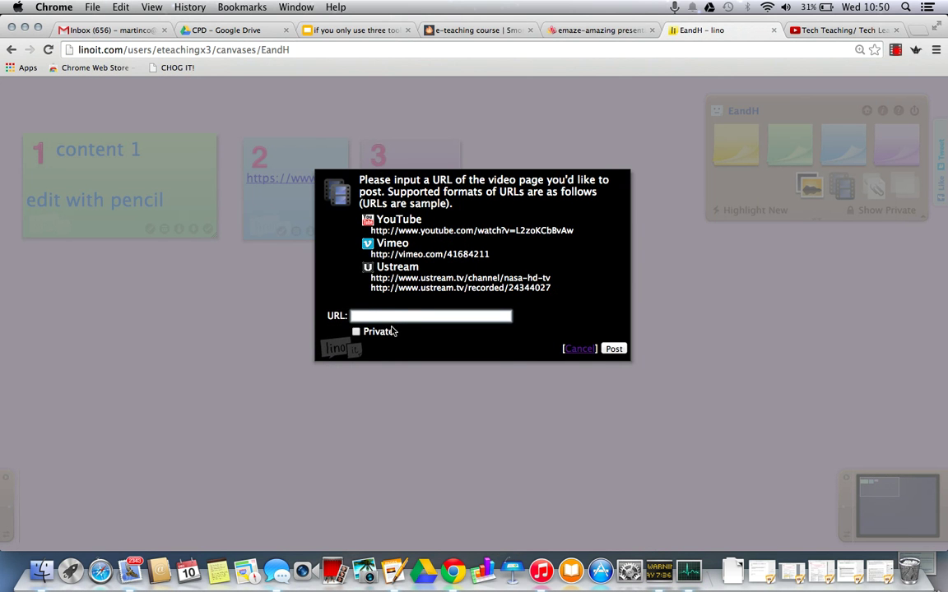
{"action": "key", "text": "super+v"}
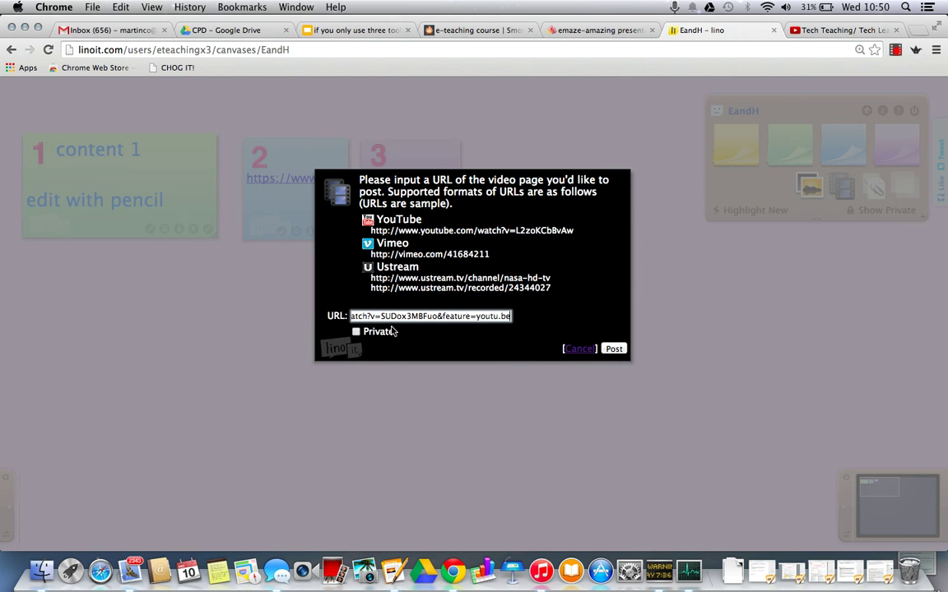
{"action": "left_click", "coordinate": [613, 350]}
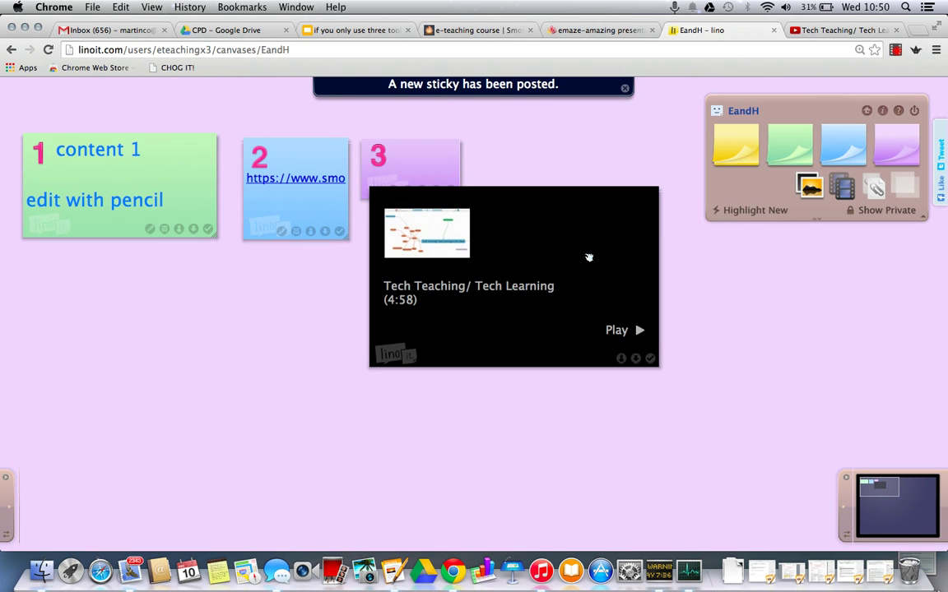
- Move the "Tech Teaching/ Tech Learning" video below the green sticky and play a few seconds of it before pausing
{"action": "left_click_drag", "start_coordinate": [589, 258], "coordinate": [242, 330]}
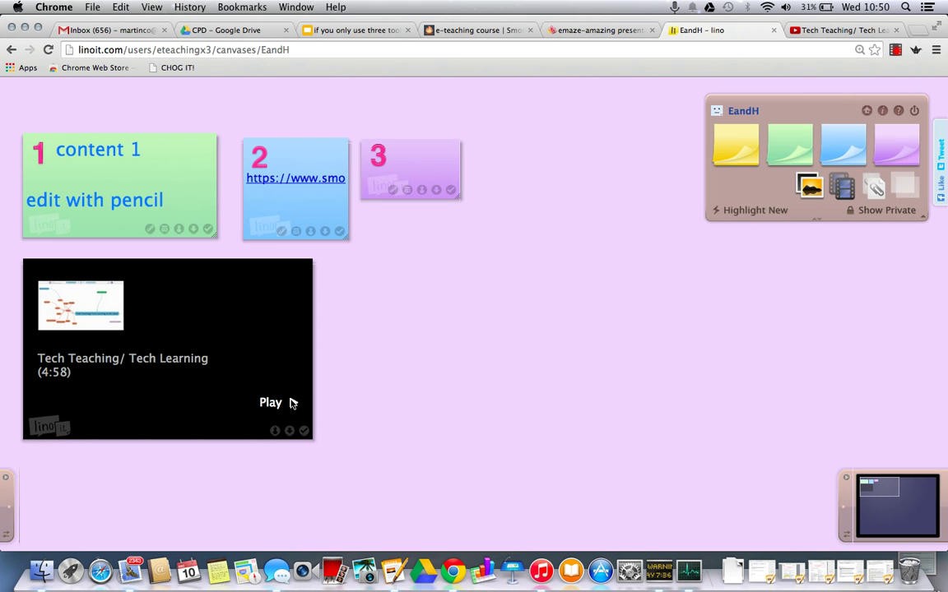
{"action": "left_click", "coordinate": [271, 403]}
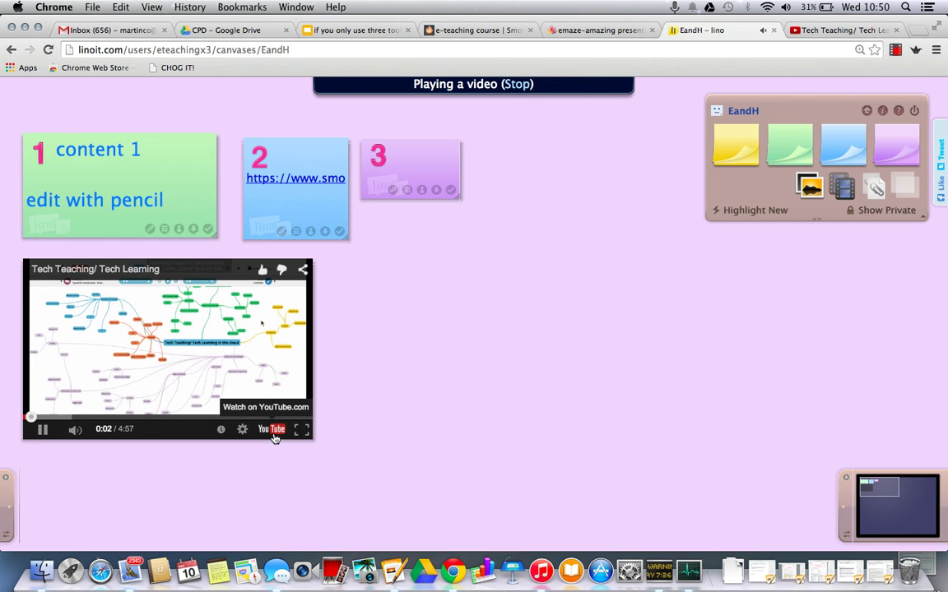
{"action": "left_click", "coordinate": [39, 432]}
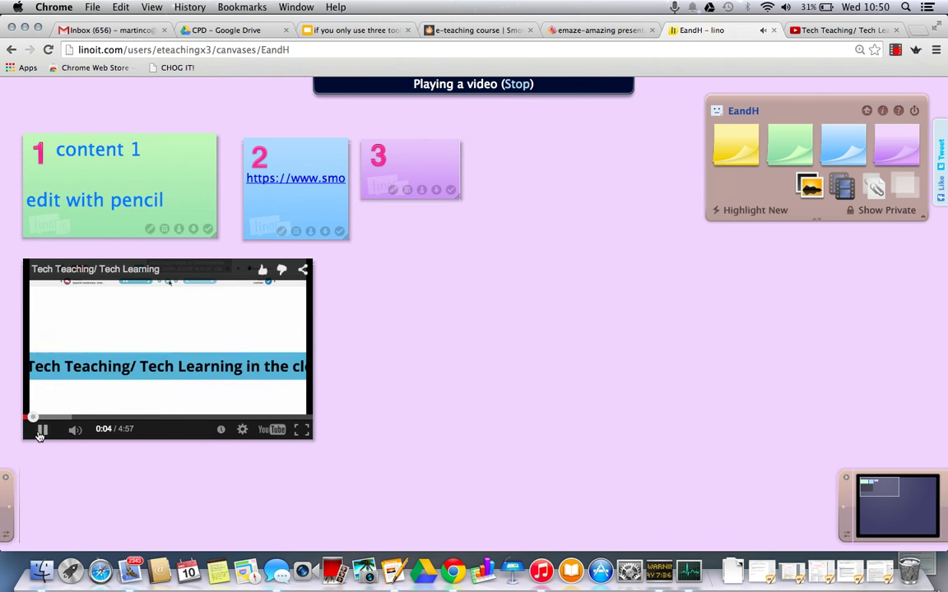
- Start another video sticky, open YouTube's suggested "Teaching and Learning with Technology 2013 Keynote Address", pause it, and copy its address
{"action": "left_click", "coordinate": [843, 185]}
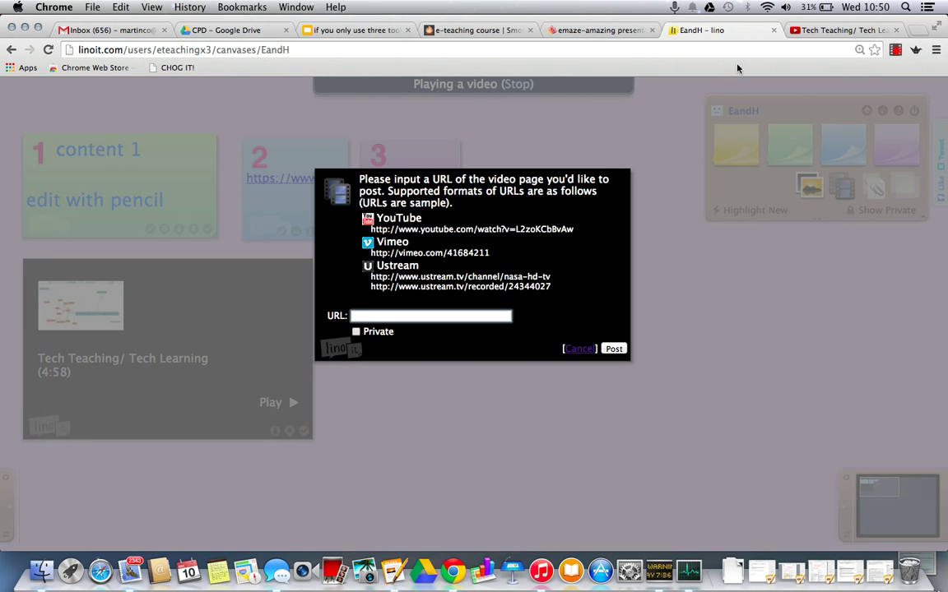
{"action": "left_click", "coordinate": [840, 30]}
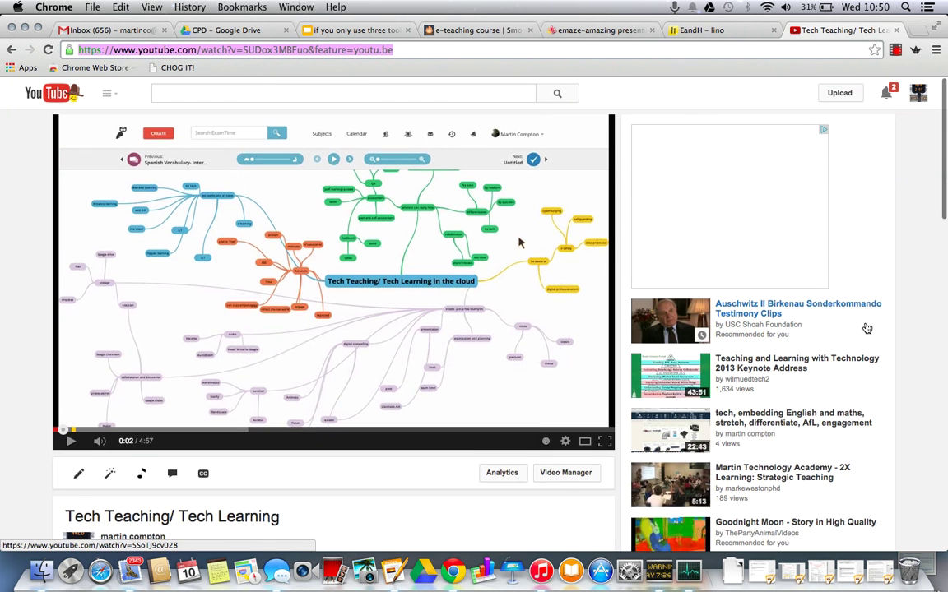
{"action": "scroll", "coordinate": [865, 328], "scroll_direction": "down", "scroll_amount": 2}
{"action": "left_click", "coordinate": [789, 288]}
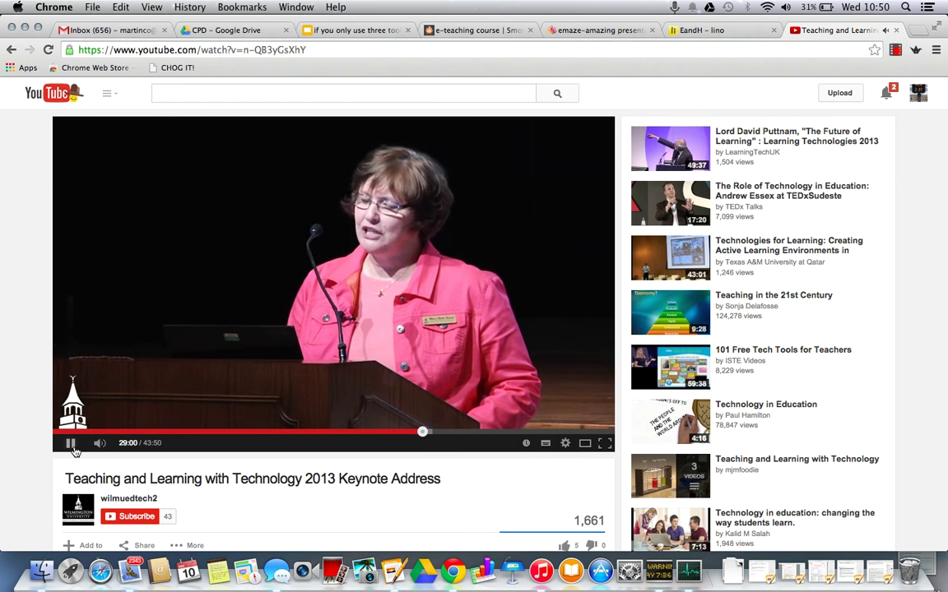
{"action": "left_click", "coordinate": [70, 444]}
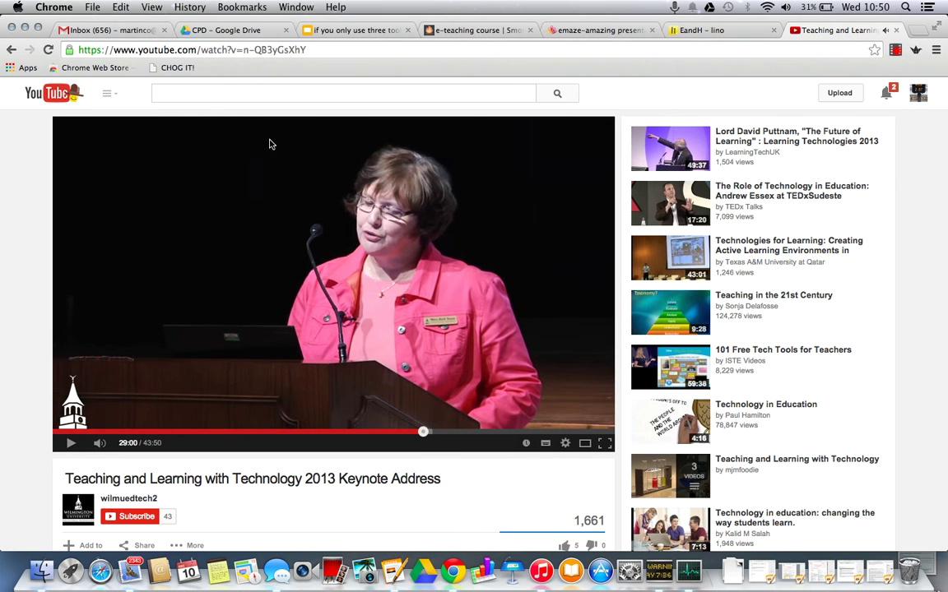
{"action": "left_click", "coordinate": [278, 47]}
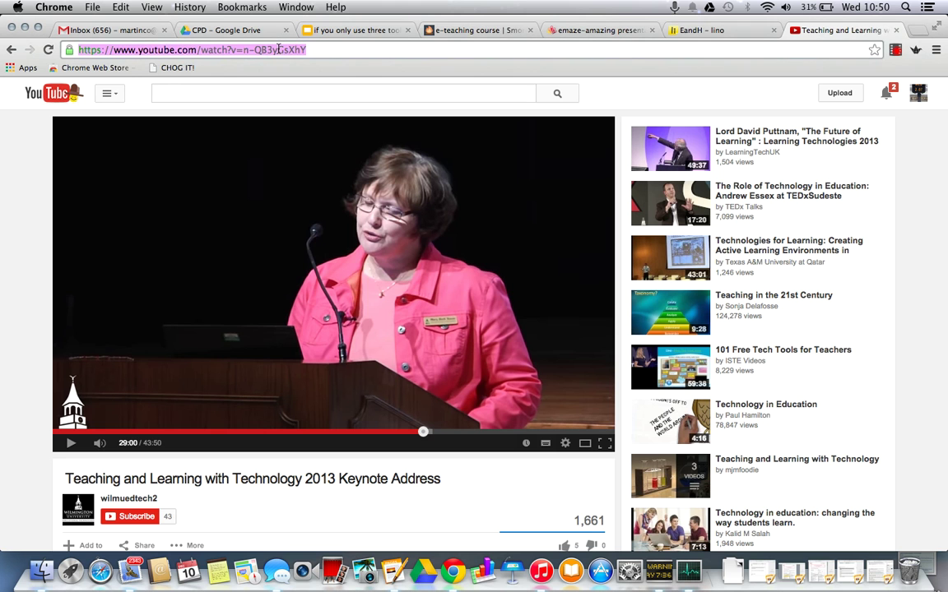
{"action": "key", "text": "super+c"}
- Paste the copied keynote video address into the new video sticky on the EandH canvas and post it
{"action": "left_click", "coordinate": [698, 31]}
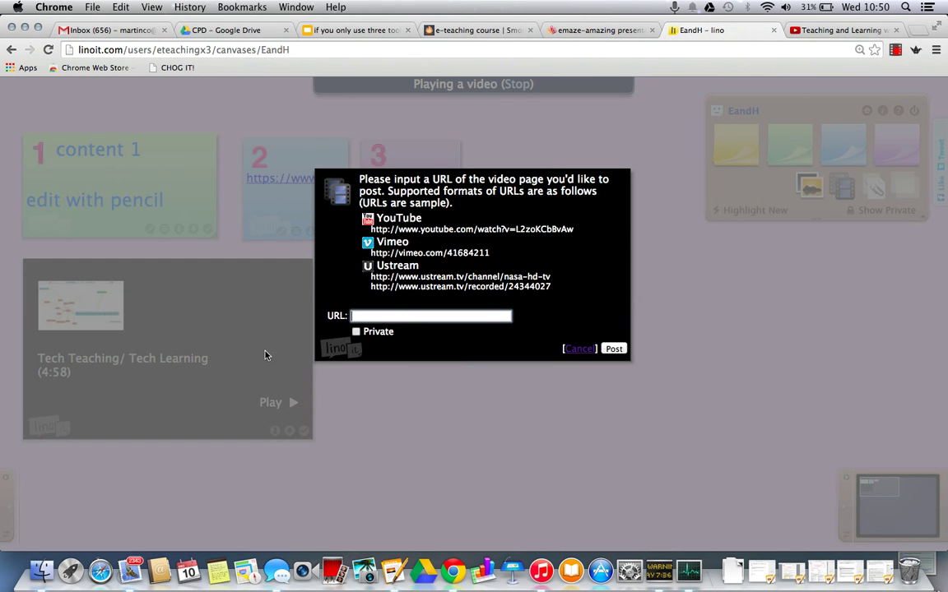
{"action": "key", "text": "super+v"}
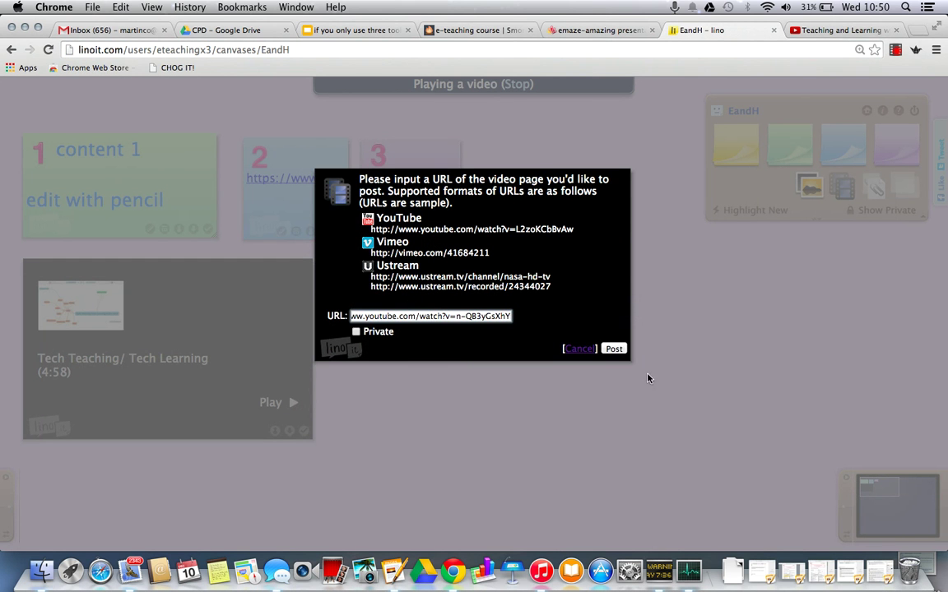
{"action": "left_click", "coordinate": [617, 348]}
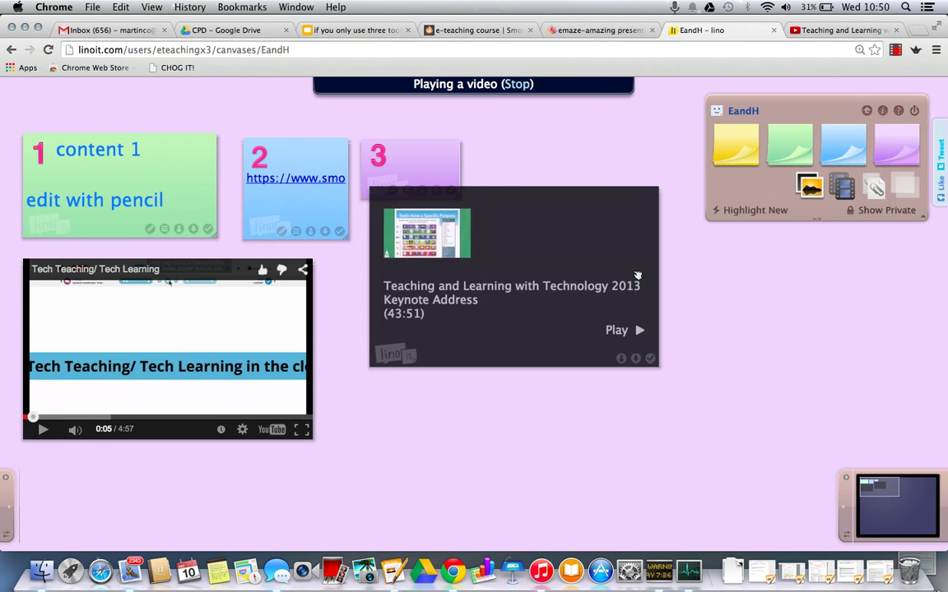
- Place the keynote video directly beside the "Tech Teaching/ Tech Learning" video and start playing it
{"action": "left_click_drag", "start_coordinate": [621, 234], "coordinate": [576, 305]}
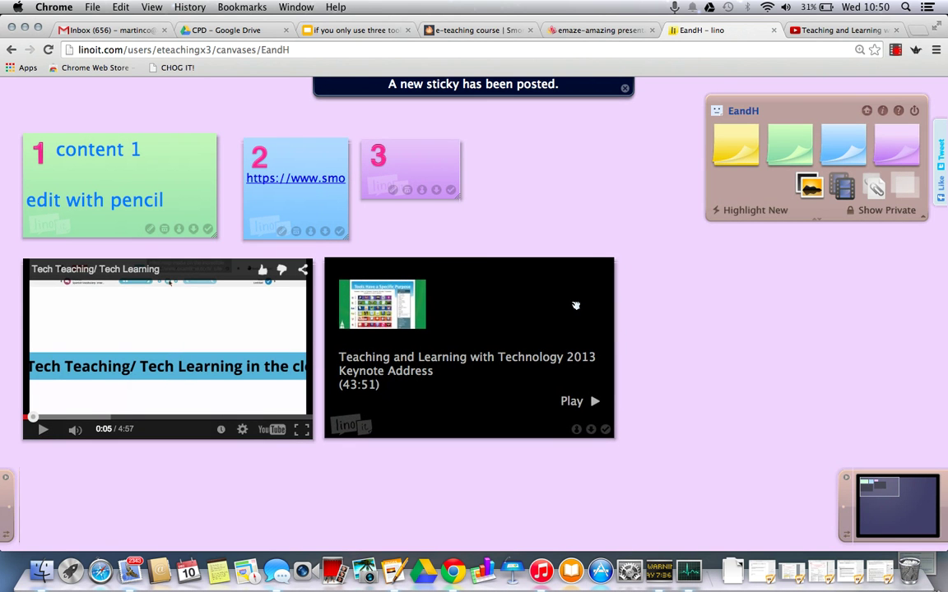
{"action": "left_click", "coordinate": [591, 401]}
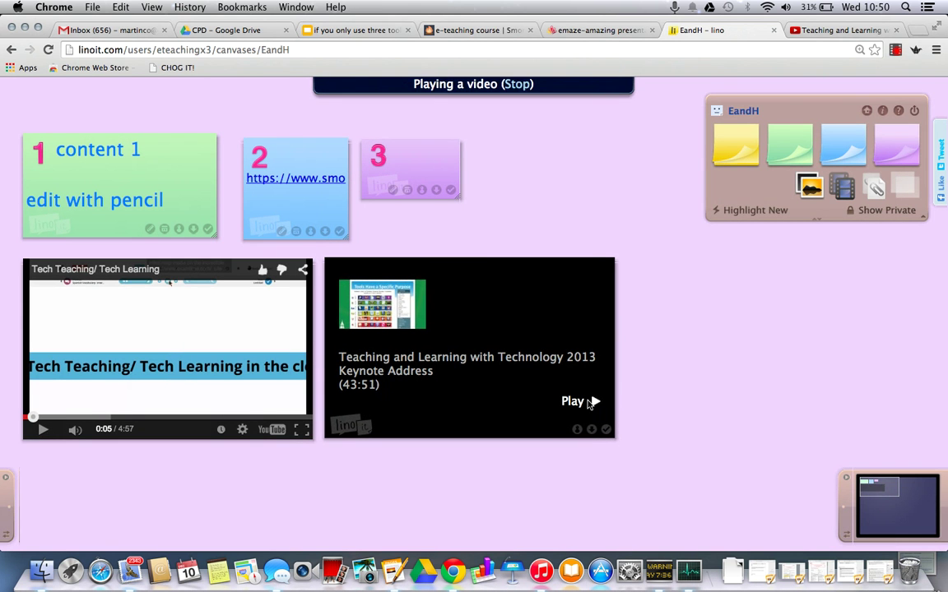
- Play the keynote video, switch playback to the "Tech Teaching/ Tech Learning" video, and pause it after a few seconds
{"action": "left_click", "coordinate": [570, 403]}
{"action": "left_click", "coordinate": [571, 401]}
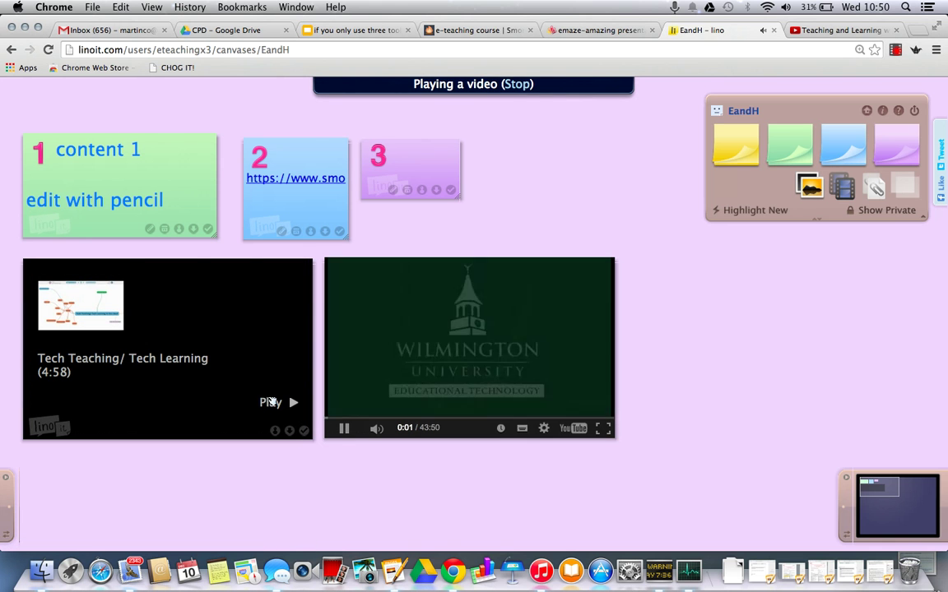
{"action": "left_click", "coordinate": [270, 403]}
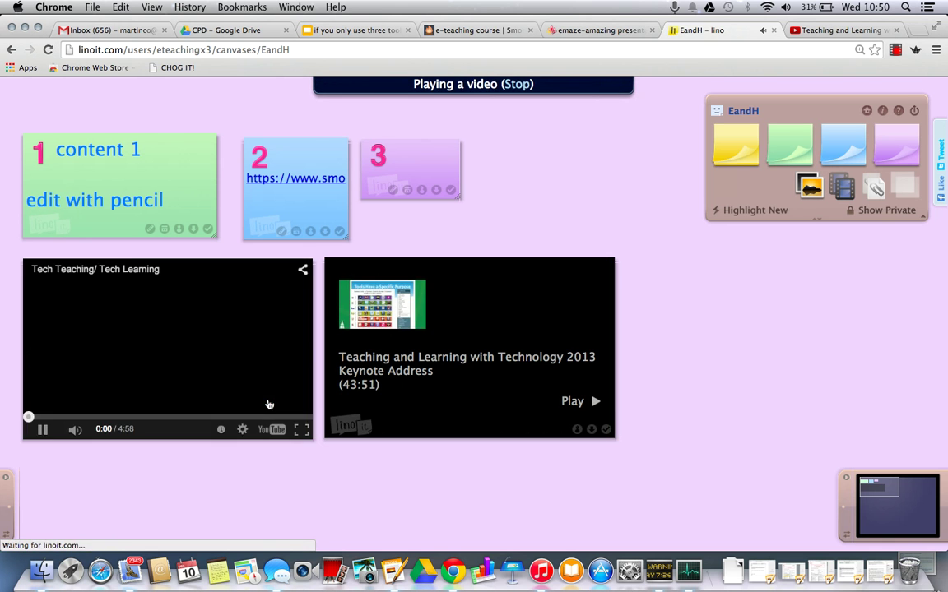
{"action": "left_click", "coordinate": [44, 430]}
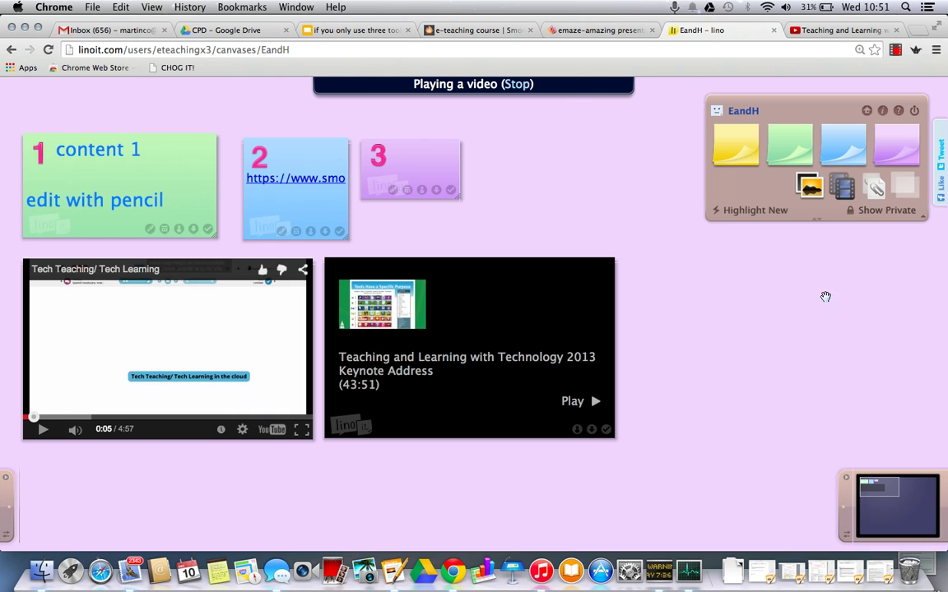
- Post a file attachment sticky with ad_dip_leaflet.pdf from the Google Drive folder and place it directly beside the keynote video
{"action": "left_click_drag", "start_coordinate": [790, 165], "coordinate": [679, 273]}
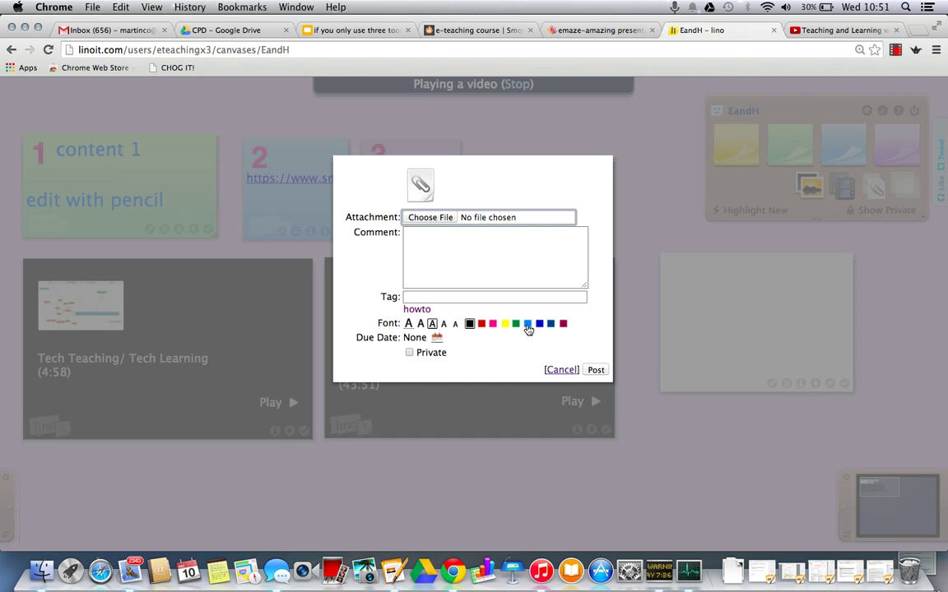
{"action": "left_click", "coordinate": [428, 217]}
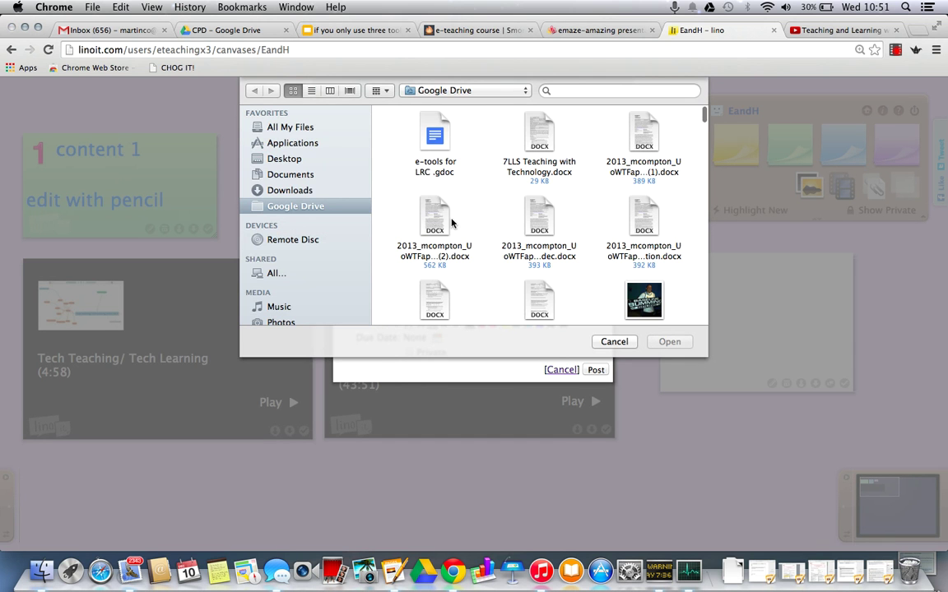
{"action": "scroll", "coordinate": [490, 214], "scroll_direction": "down", "scroll_amount": 5}
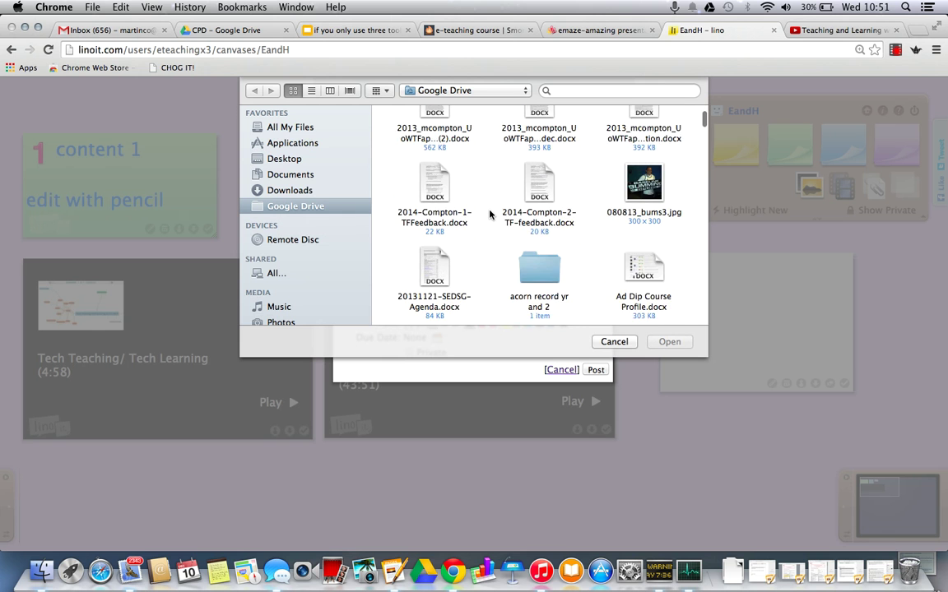
{"action": "scroll", "coordinate": [490, 214], "scroll_direction": "down", "scroll_amount": 5}
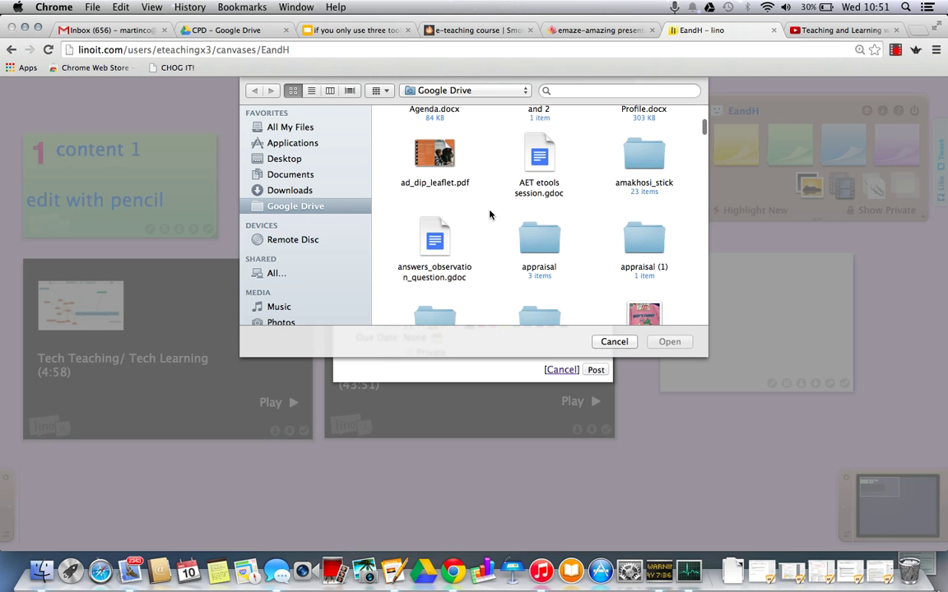
{"action": "double_click", "coordinate": [434, 144]}
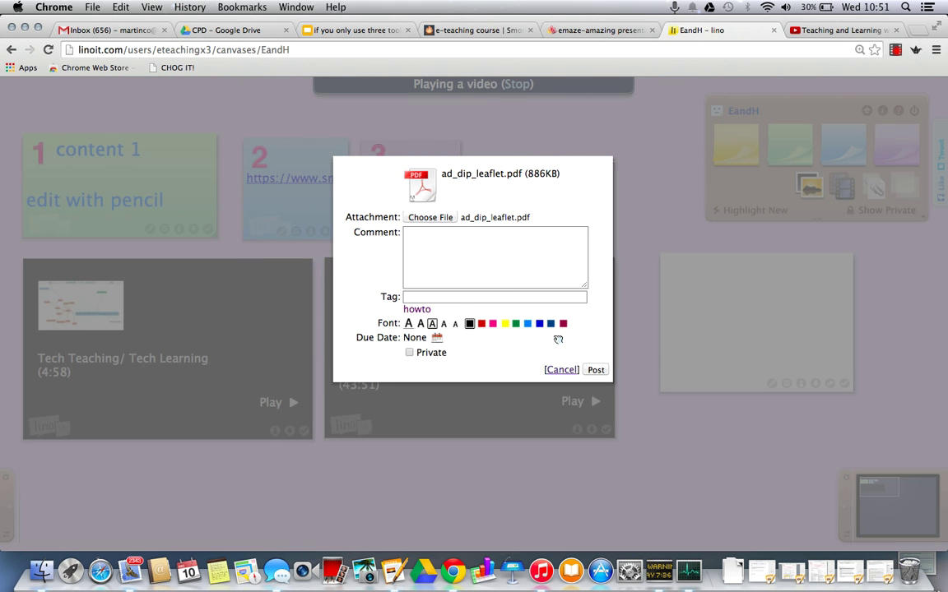
{"action": "left_click", "coordinate": [597, 370]}
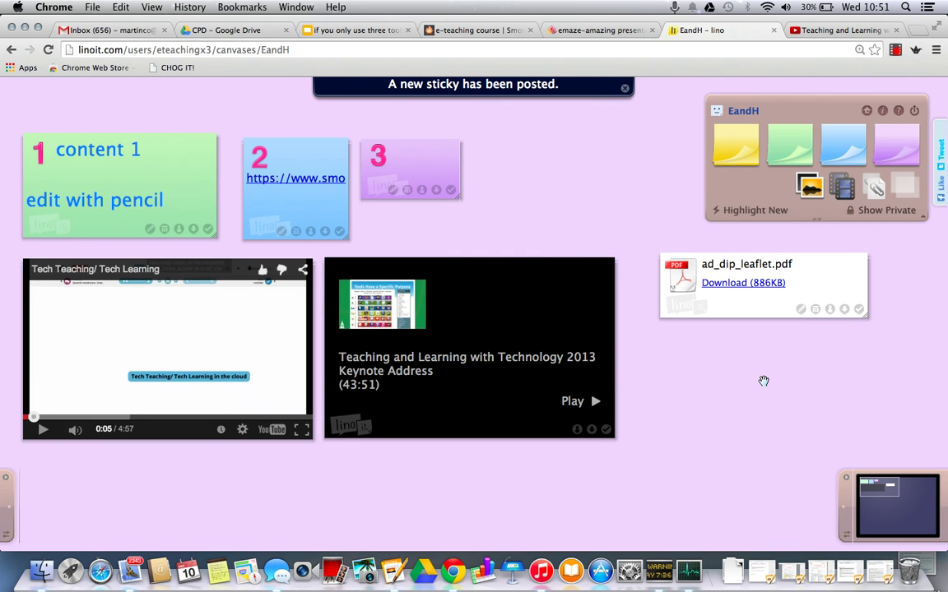
{"action": "left_click_drag", "start_coordinate": [764, 315], "coordinate": [724, 318]}
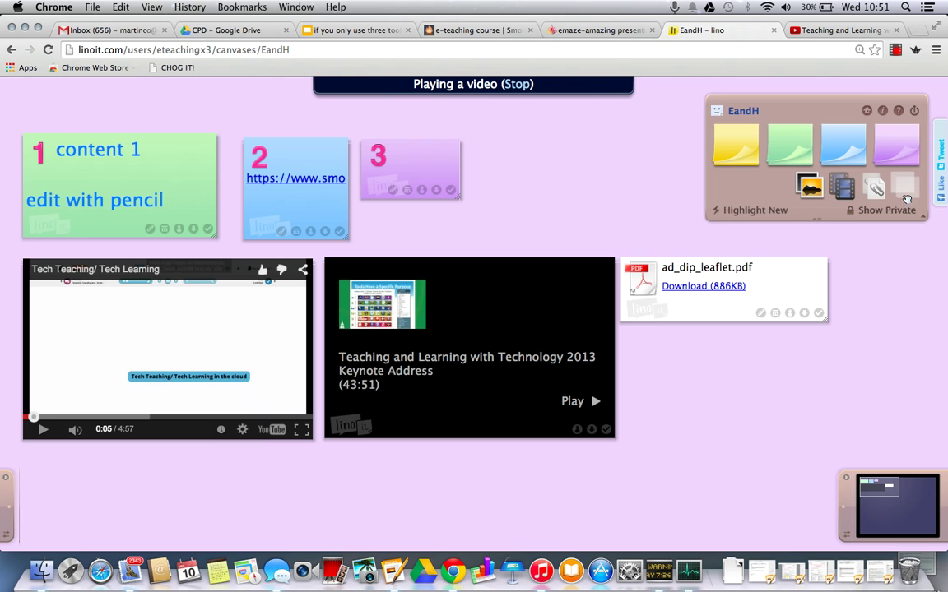
- Post a transparent sticky reading "Title" and place it above the green number 1 sticky
{"action": "left_click_drag", "start_coordinate": [906, 199], "coordinate": [505, 130]}
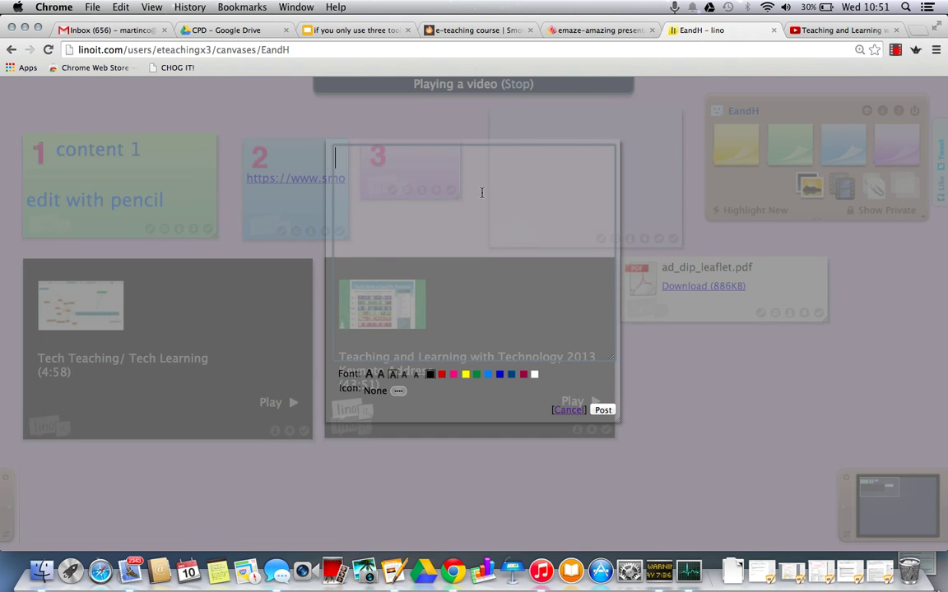
{"action": "type", "text": "Title"}
{"action": "left_click", "coordinate": [602, 409]}
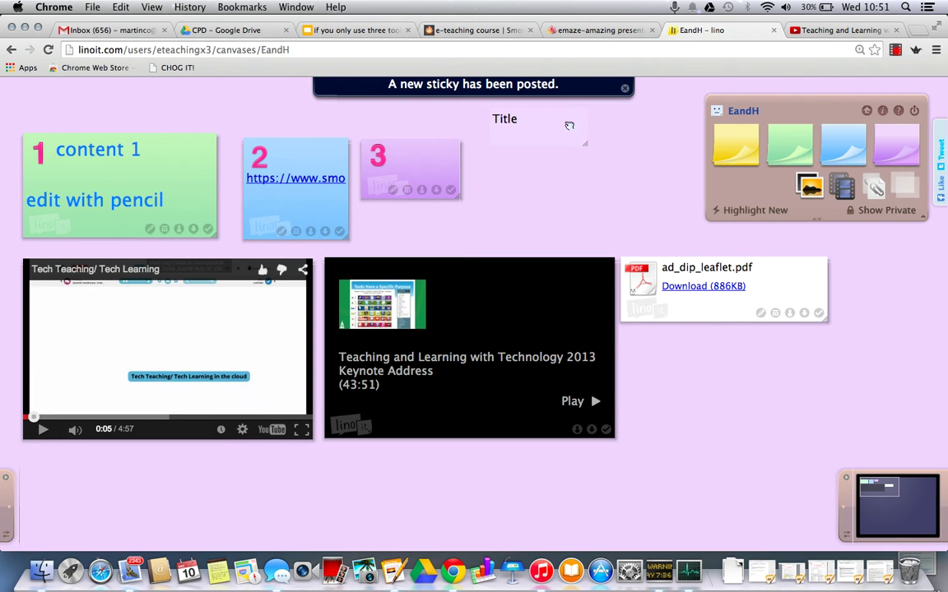
{"action": "left_click_drag", "start_coordinate": [535, 123], "coordinate": [57, 95]}
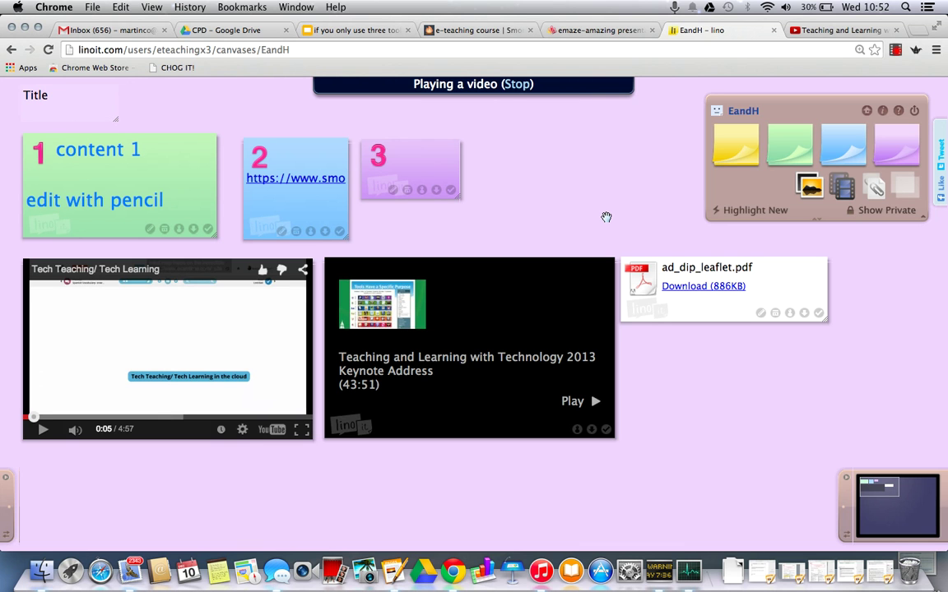
- Show the EandH canvas's sharing details, stop the playing video, and select the canvas URL and embed code for inspection
{"action": "left_click", "coordinate": [272, 49]}
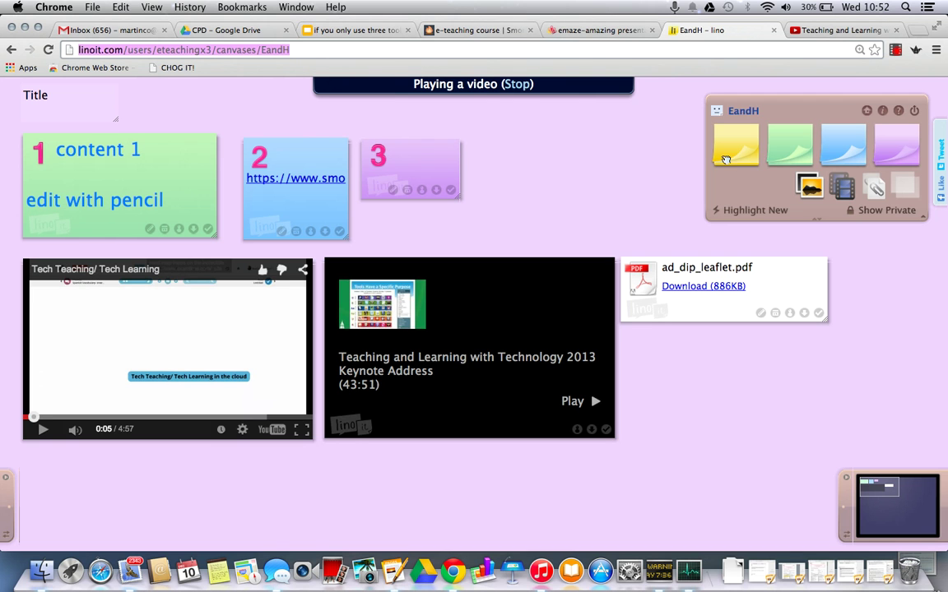
{"action": "left_click", "coordinate": [882, 112]}
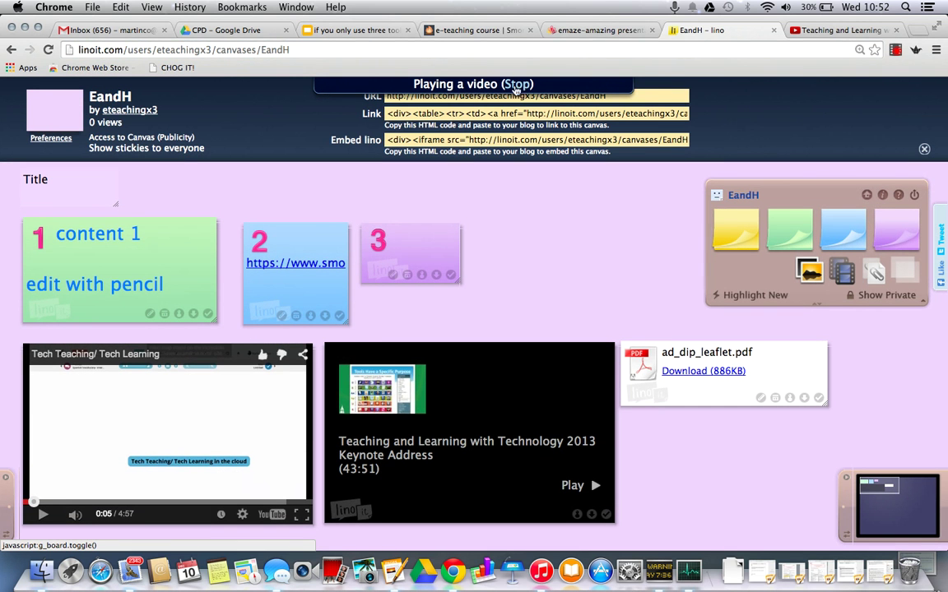
{"action": "left_click", "coordinate": [462, 82]}
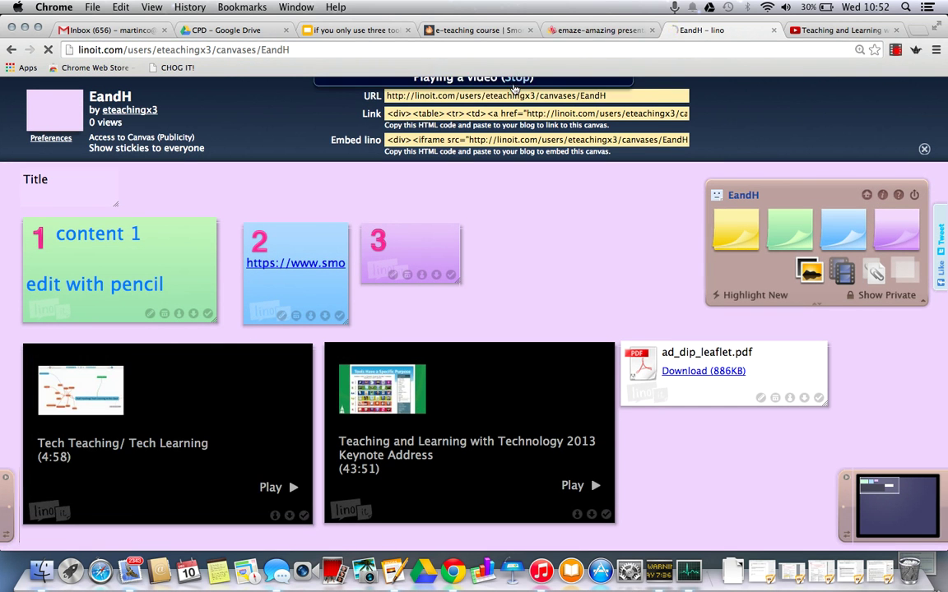
{"action": "left_click", "coordinate": [592, 96]}
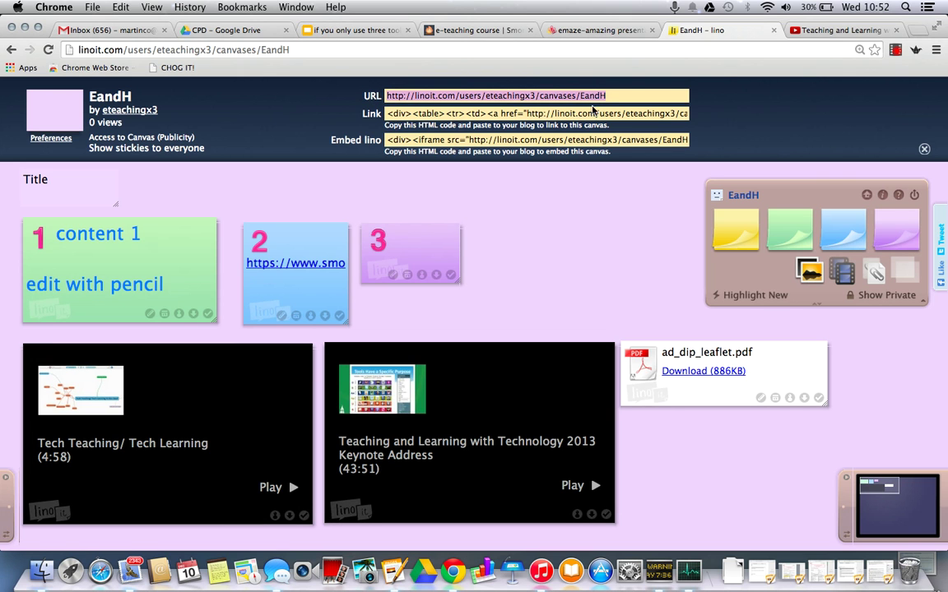
{"action": "left_click", "coordinate": [534, 141]}
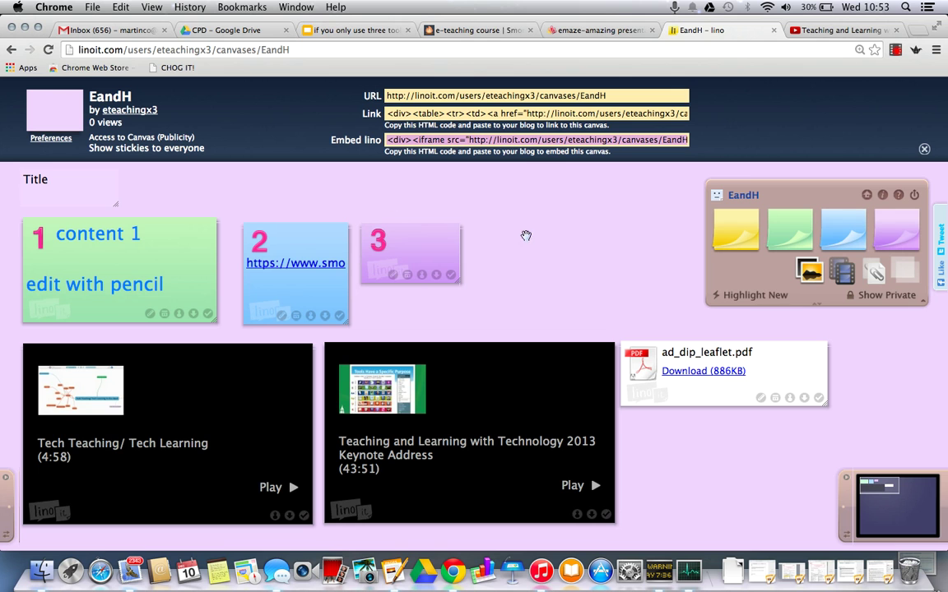
{"action": "left_click", "coordinate": [565, 96]}
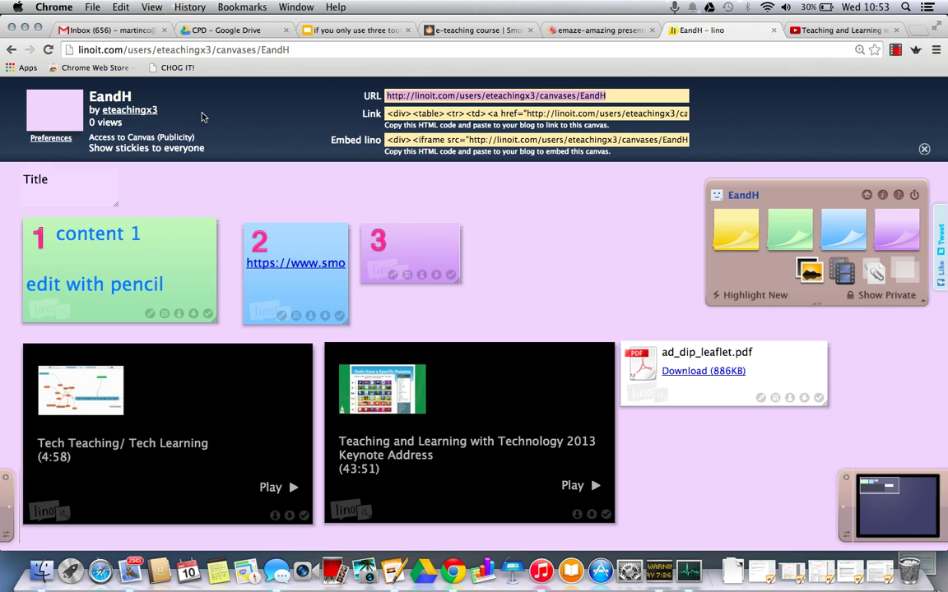
- Open the EandH canvas preferences and examine the access and detail options
{"action": "left_click", "coordinate": [46, 138]}
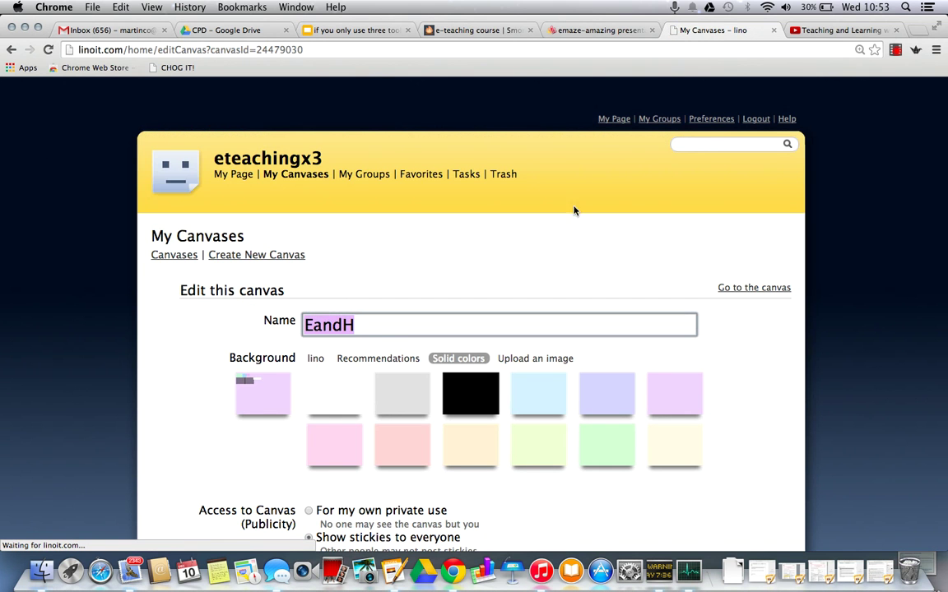
{"action": "scroll", "coordinate": [581, 140], "scroll_direction": "down", "scroll_amount": 3}
{"action": "scroll", "coordinate": [582, 136], "scroll_direction": "down", "scroll_amount": 2}
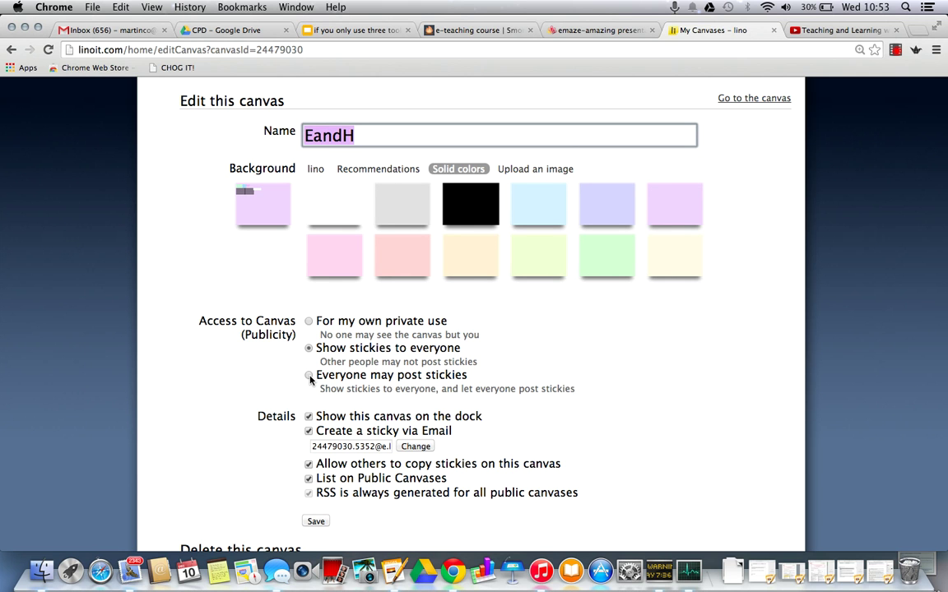
{"action": "scroll", "coordinate": [636, 437], "scroll_direction": "down", "scroll_amount": 3}
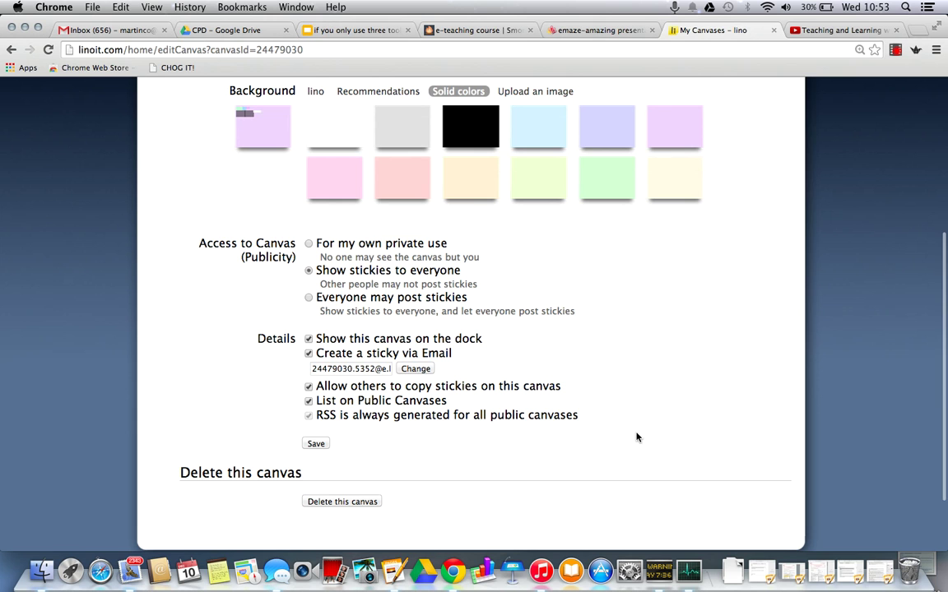
- Copy the canvas's sticky-by-email address, paste it into the YouTube page's address field to read it in full, and return to the canvas preferences
{"action": "left_click", "coordinate": [313, 372]}
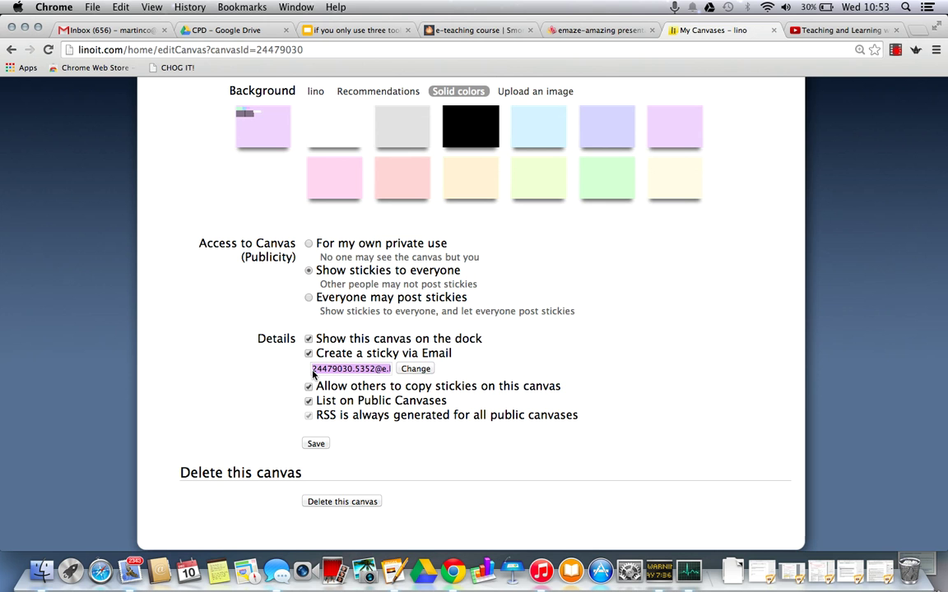
{"action": "left_click", "coordinate": [796, 30]}
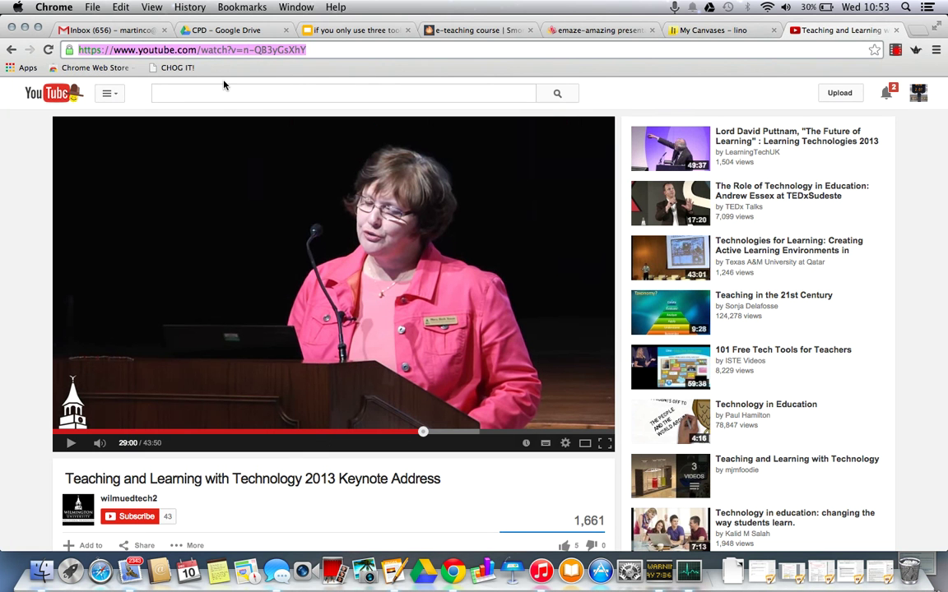
{"action": "key", "text": "super+v"}
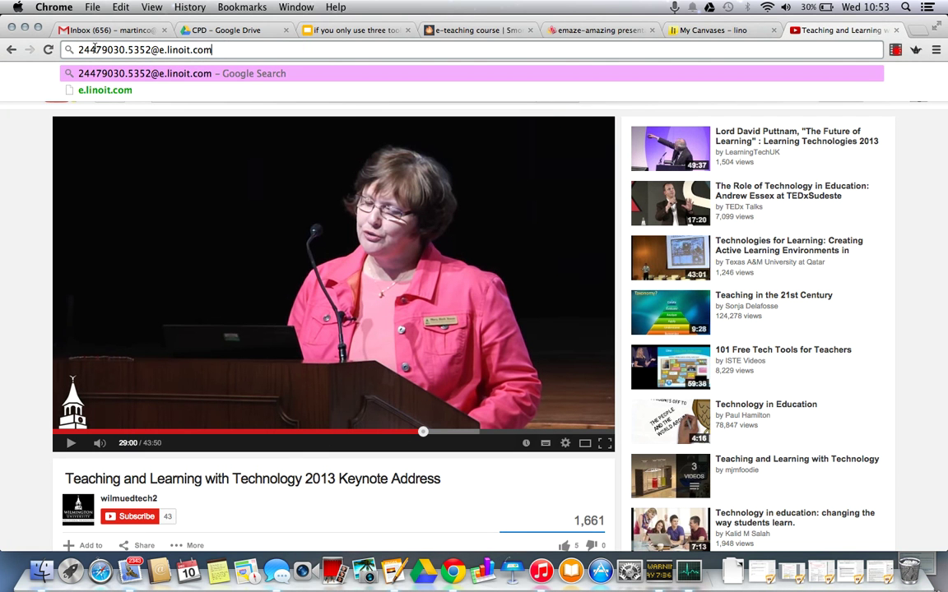
{"action": "left_click_drag", "start_coordinate": [75, 49], "coordinate": [230, 48]}
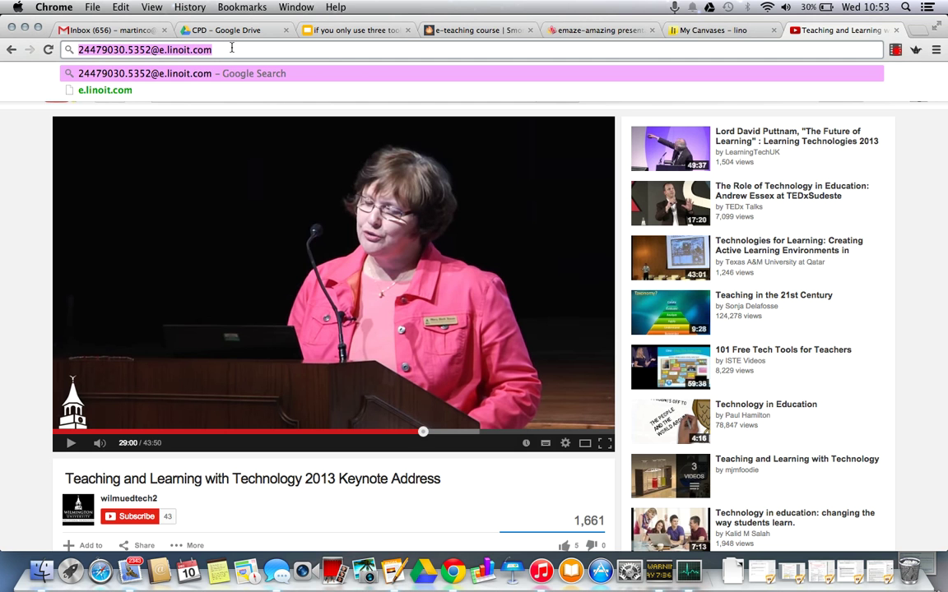
{"action": "left_click", "coordinate": [728, 32]}
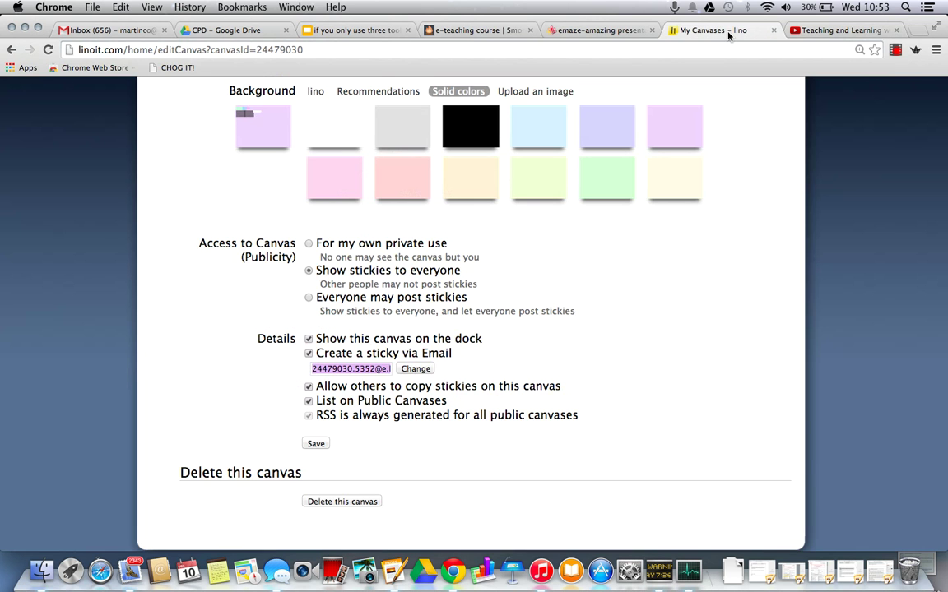
- Open the list of all canvases from the EandH preferences and look through their access, notification and dock settings
{"action": "scroll", "coordinate": [690, 301], "scroll_direction": "up", "scroll_amount": 5}
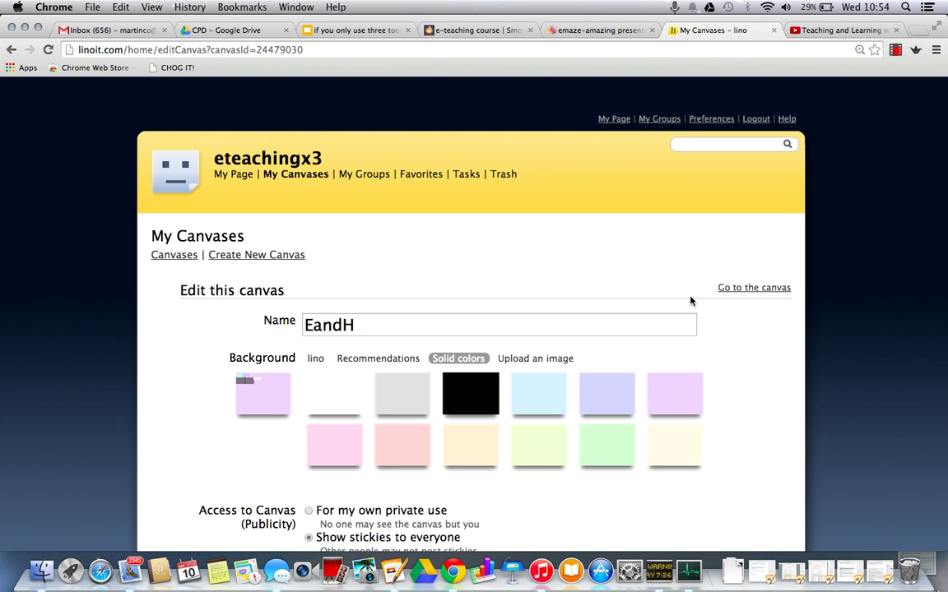
{"action": "scroll", "coordinate": [690, 301], "scroll_direction": "down", "scroll_amount": 3}
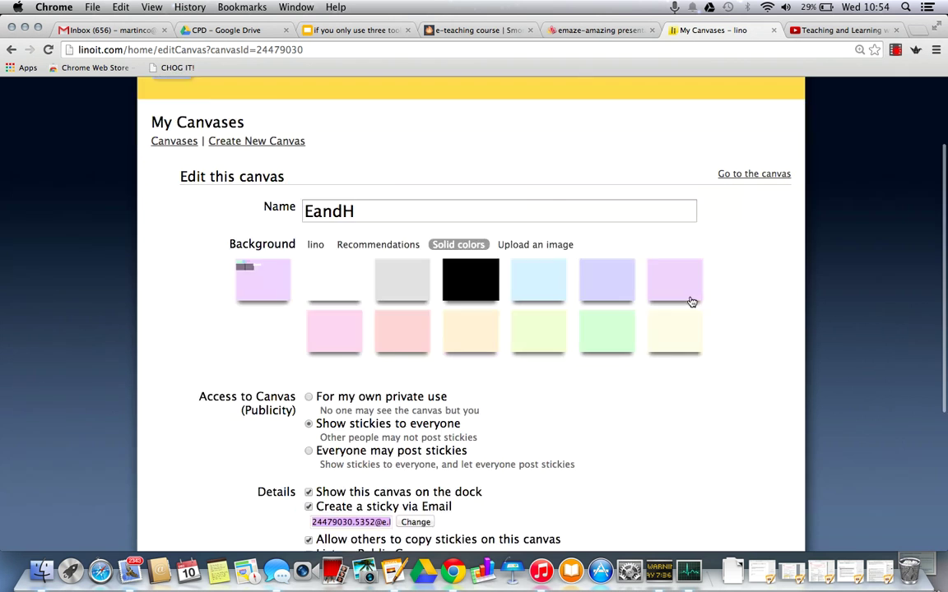
{"action": "scroll", "coordinate": [690, 300], "scroll_direction": "up", "scroll_amount": 3}
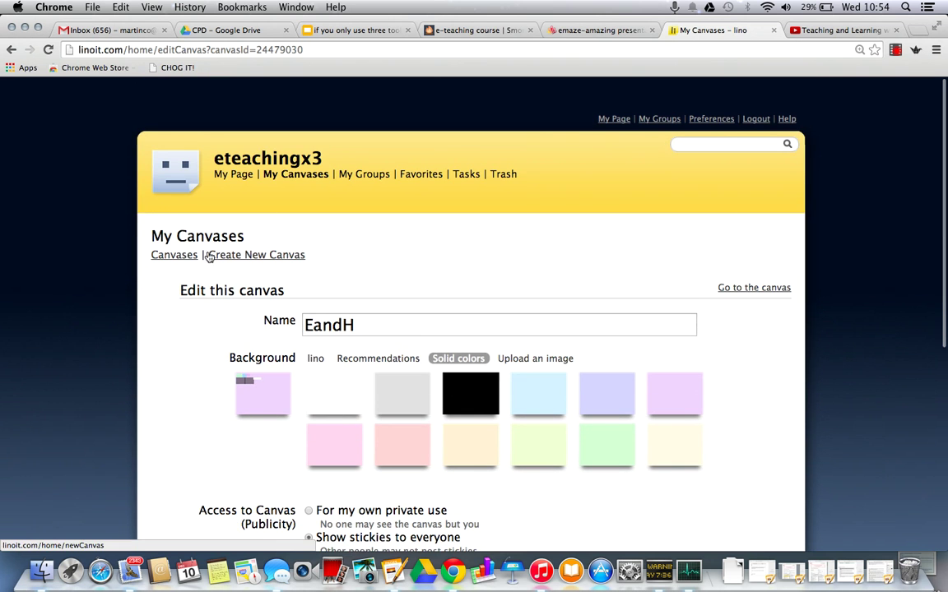
{"action": "left_click", "coordinate": [174, 256]}
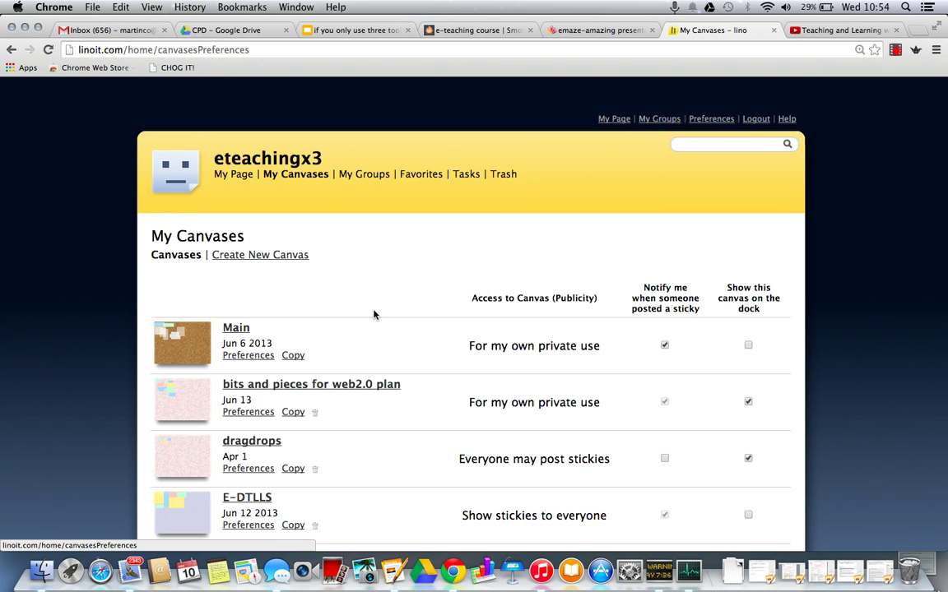
{"action": "scroll", "coordinate": [368, 315], "scroll_direction": "down", "scroll_amount": 3}
{"action": "scroll", "coordinate": [368, 315], "scroll_direction": "down", "scroll_amount": 15}
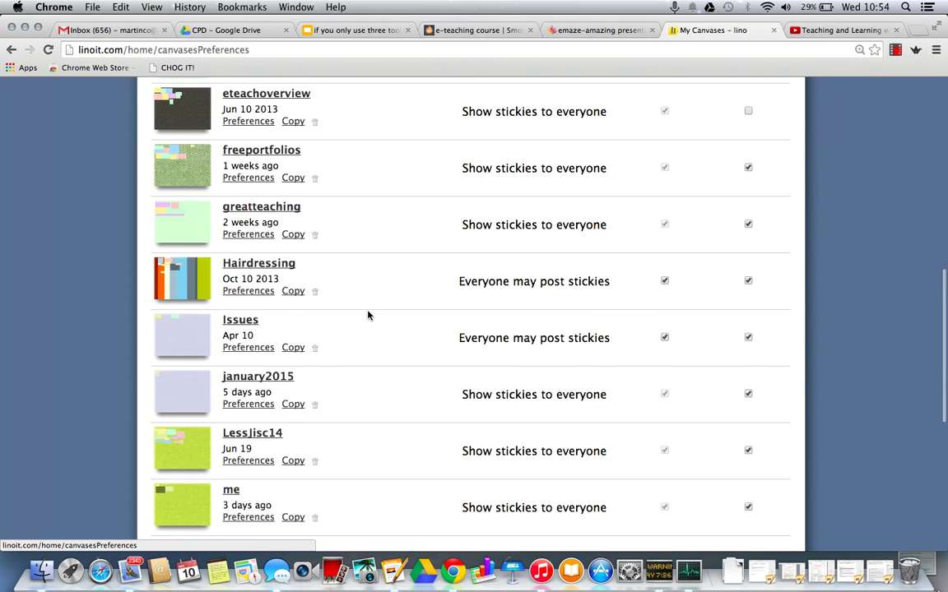
{"action": "scroll", "coordinate": [368, 315], "scroll_direction": "up", "scroll_amount": 12}
{"action": "scroll", "coordinate": [368, 315], "scroll_direction": "up", "scroll_amount": 15}
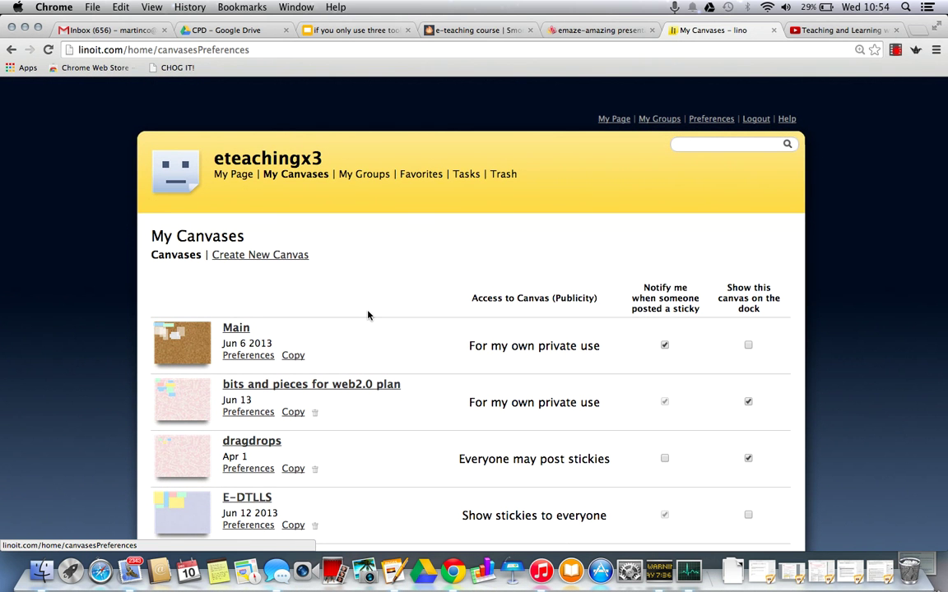
{"action": "scroll", "coordinate": [414, 344], "scroll_direction": "down", "scroll_amount": 5}
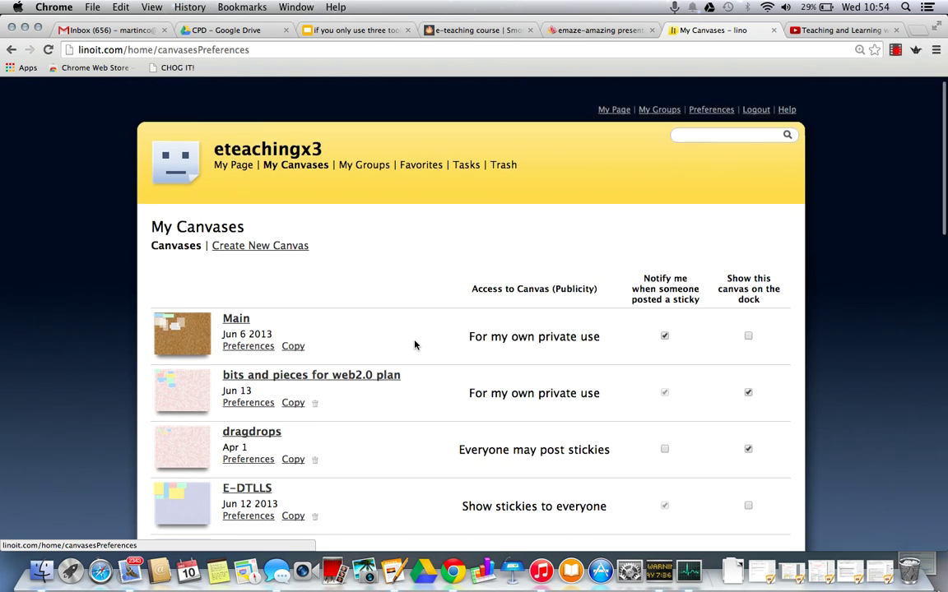
{"action": "scroll", "coordinate": [414, 345], "scroll_direction": "down", "scroll_amount": 8}
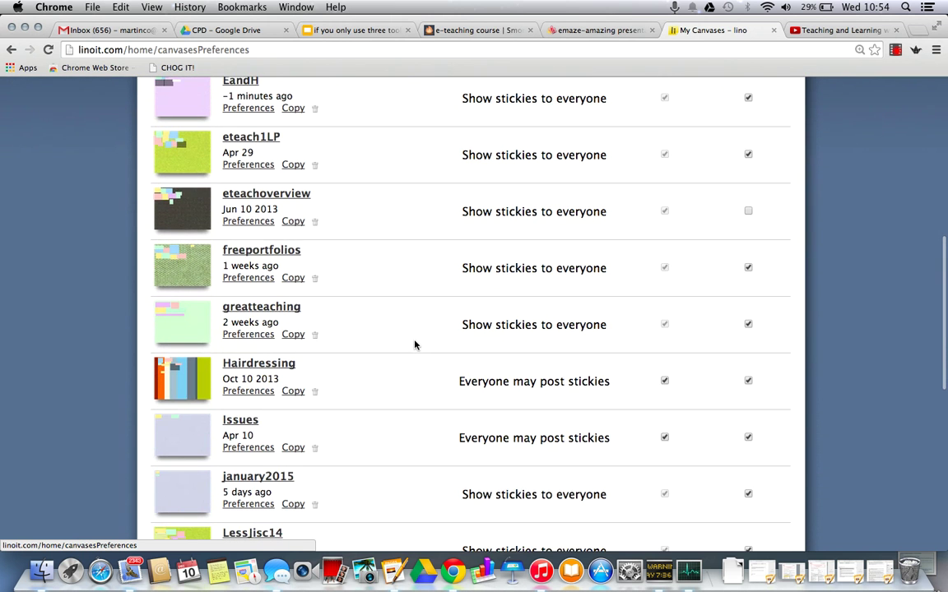
- Open the EandH canvas preferences from the canvas list and review its background, access and detail options
{"action": "scroll", "coordinate": [415, 345], "scroll_direction": "up", "scroll_amount": 2}
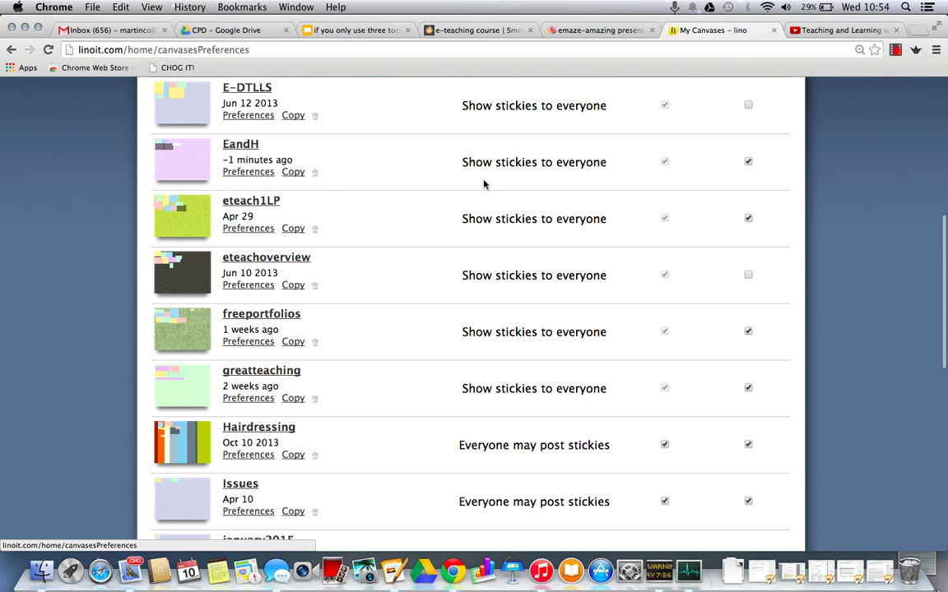
{"action": "left_click", "coordinate": [248, 172]}
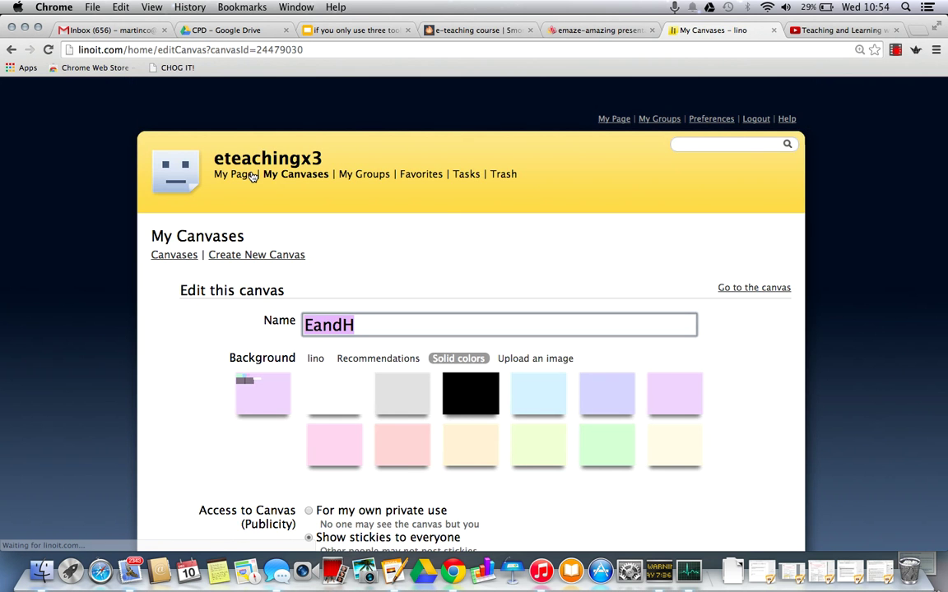
{"action": "scroll", "coordinate": [444, 218], "scroll_direction": "down", "scroll_amount": 5}
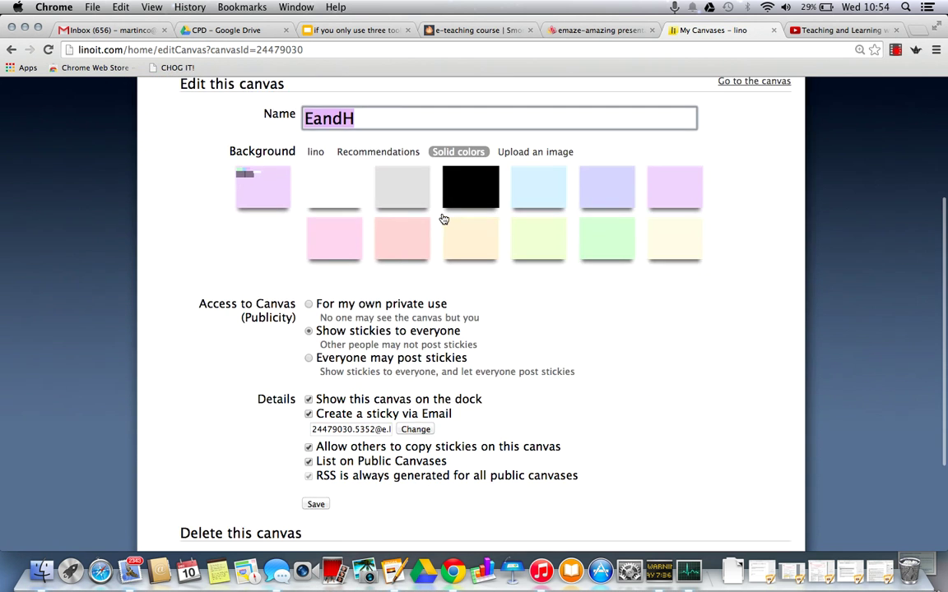
{"action": "scroll", "coordinate": [444, 218], "scroll_direction": "up", "scroll_amount": 5}
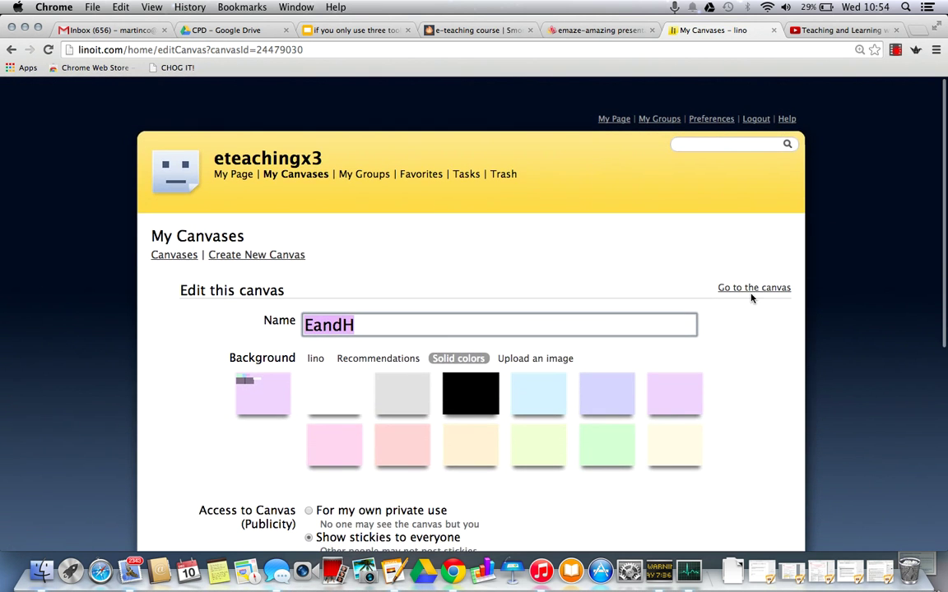
- Go back to the EandH canvas and look over its stickies, videos and PDF attachment
{"action": "left_click", "coordinate": [751, 290]}
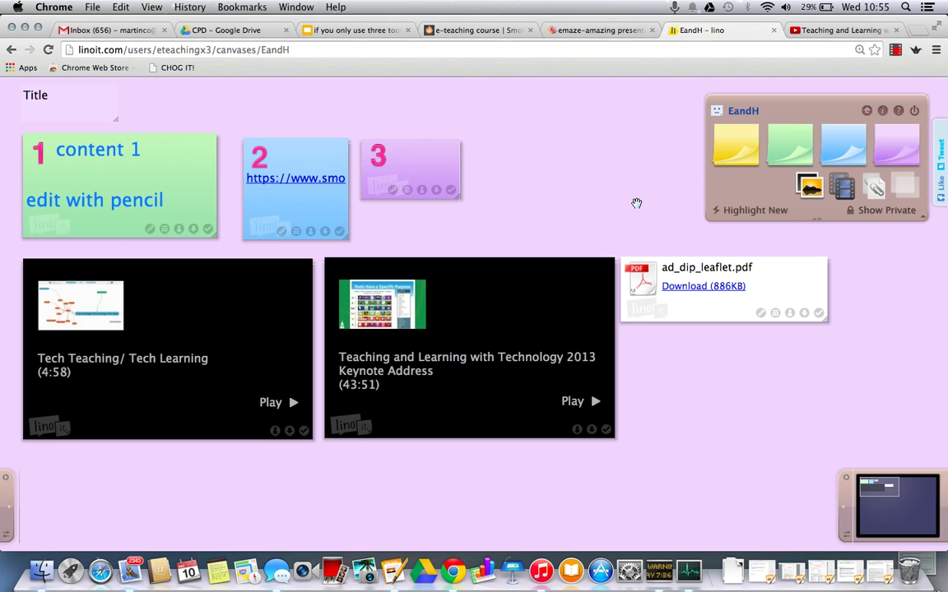
{"action": "scroll", "coordinate": [637, 203], "scroll_direction": "right", "scroll_amount": 2}
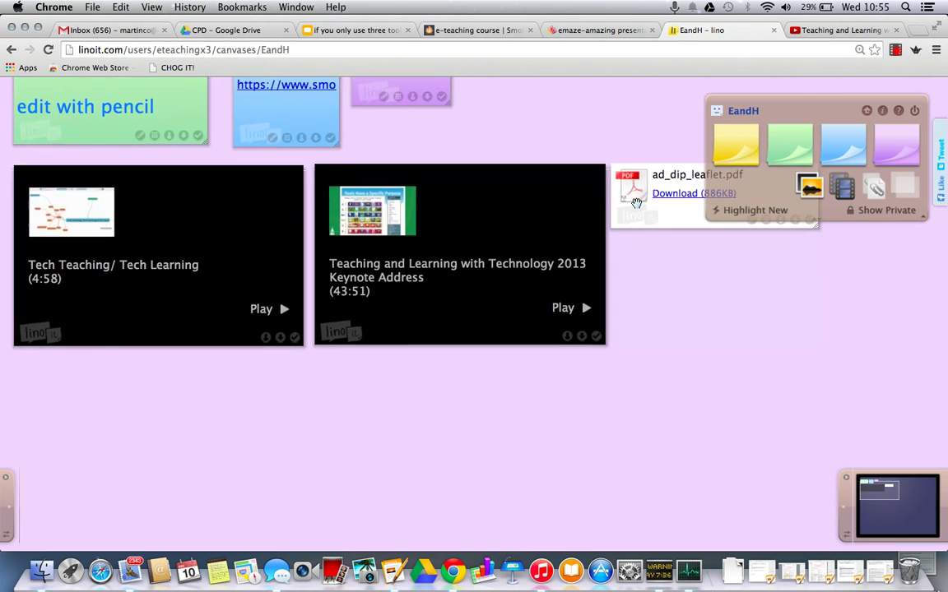
{"action": "scroll", "coordinate": [559, 171], "scroll_direction": "left", "scroll_amount": 5}
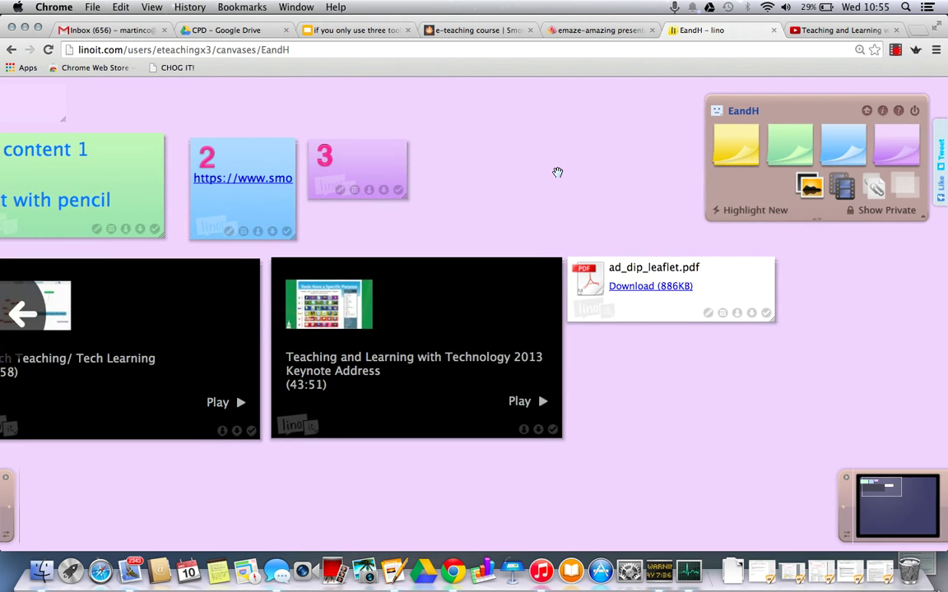
{"action": "scroll", "coordinate": [713, 206], "scroll_direction": "right", "scroll_amount": 5}
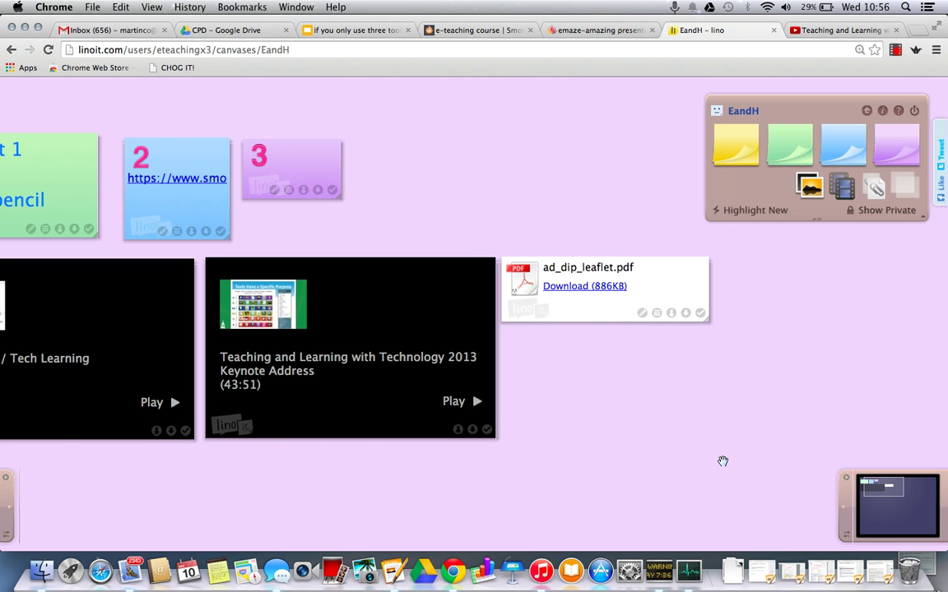
{"action": "left_click_drag", "start_coordinate": [723, 459], "coordinate": [867, 435]}
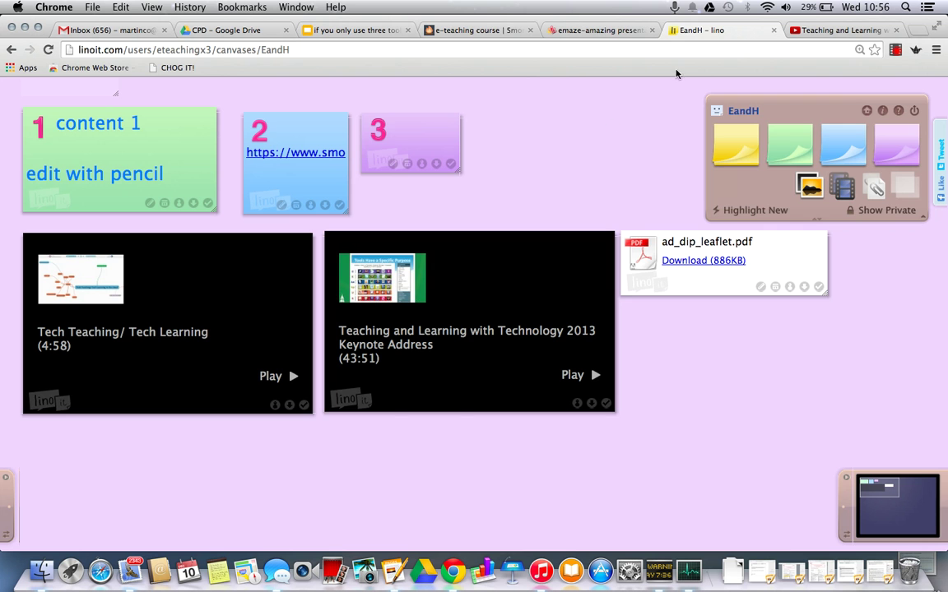
- Switch to the e-teaching course flyer on Smore and look through its course content and examples of previous work
{"action": "left_click", "coordinate": [473, 31]}
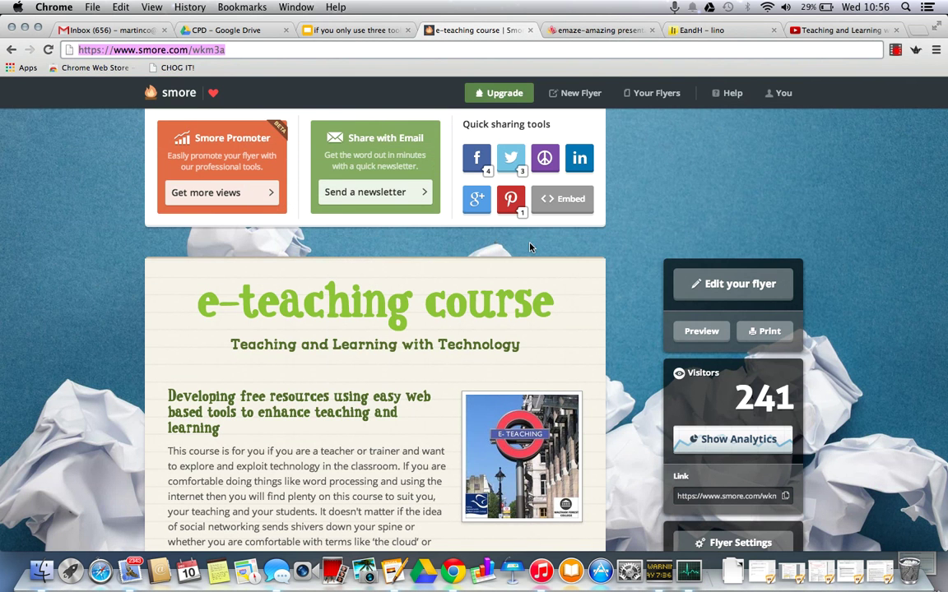
{"action": "scroll", "coordinate": [406, 320], "scroll_direction": "down", "scroll_amount": 15}
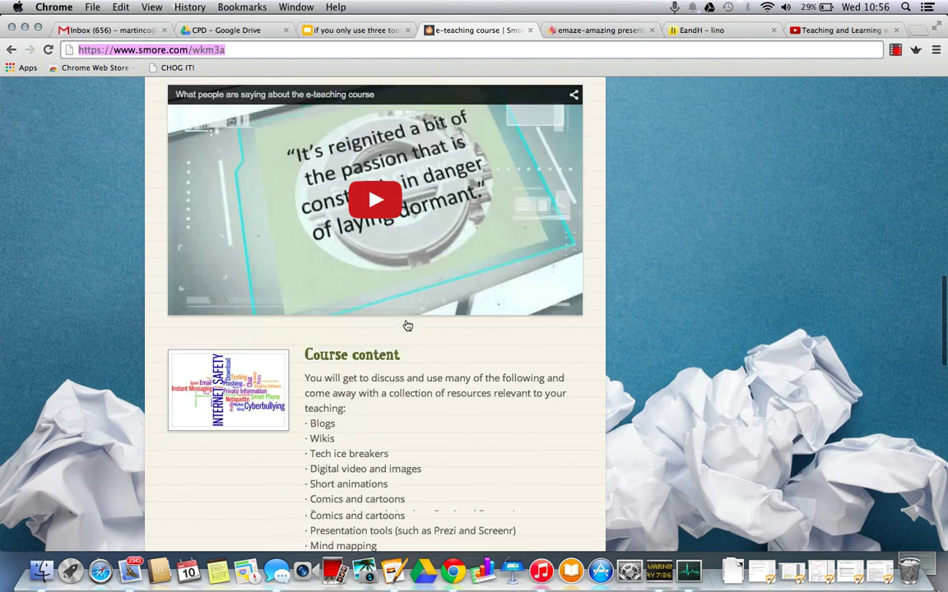
{"action": "scroll", "coordinate": [406, 325], "scroll_direction": "down", "scroll_amount": 10}
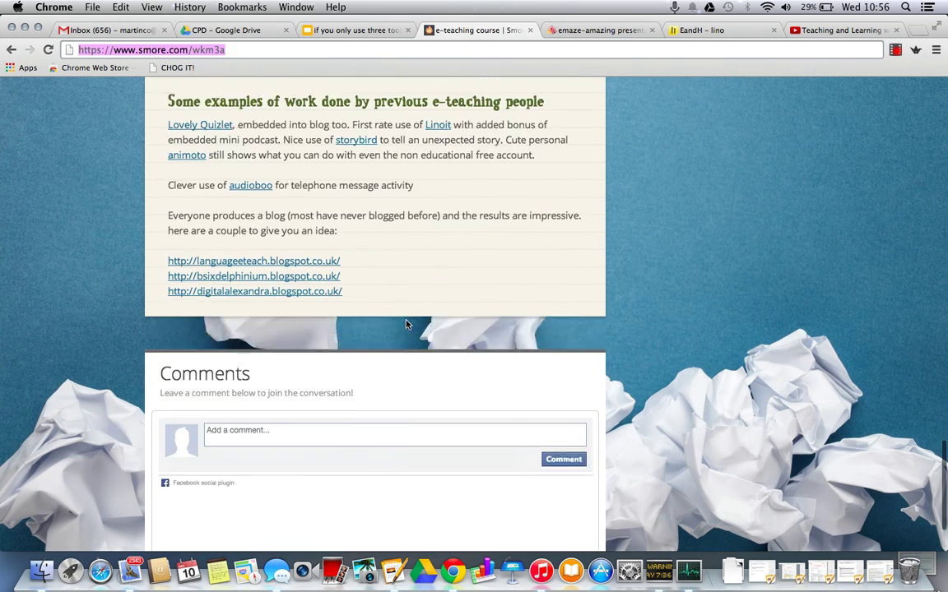
{"action": "scroll", "coordinate": [406, 324], "scroll_direction": "up", "scroll_amount": 4}
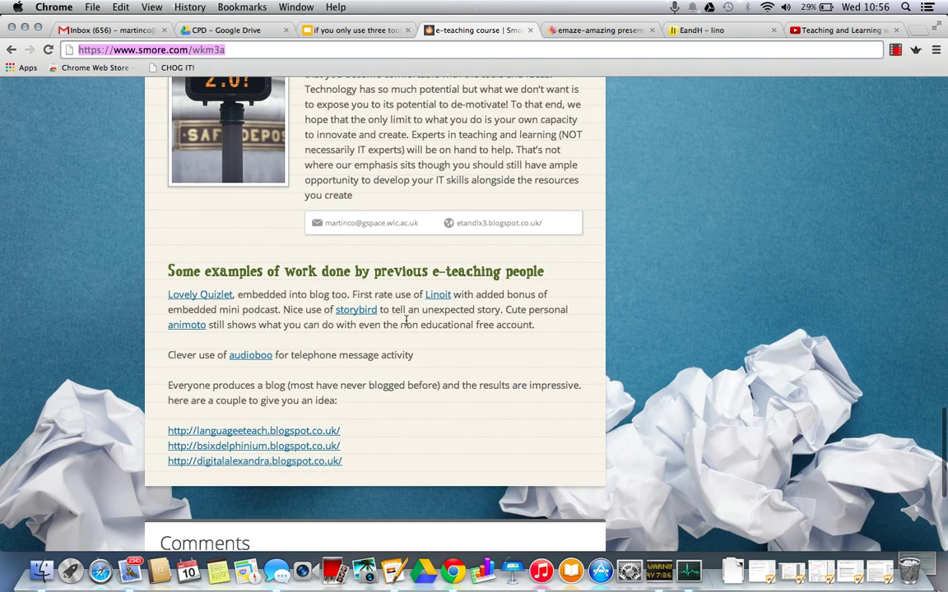
{"action": "scroll", "coordinate": [406, 325], "scroll_direction": "up", "scroll_amount": 10}
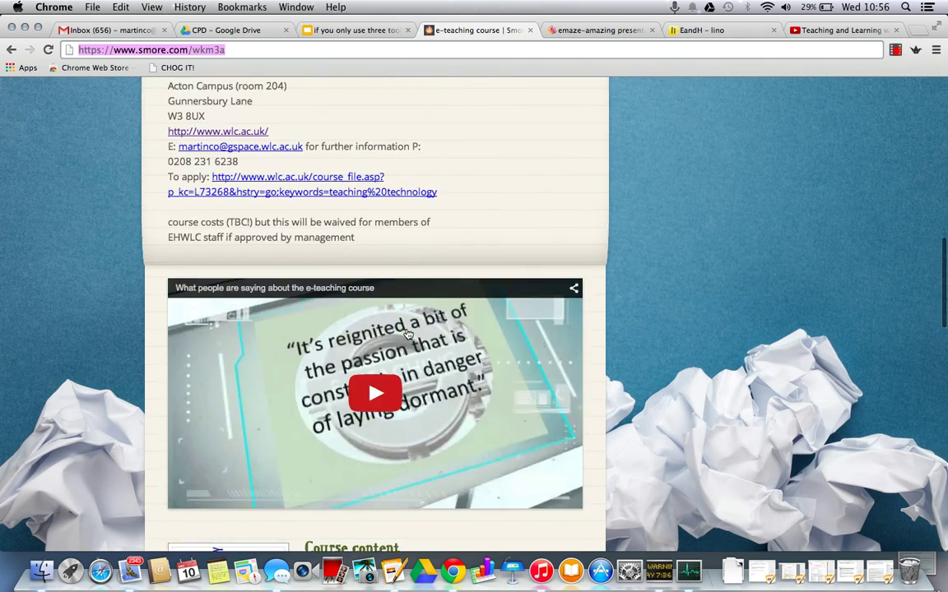
- Highlight the start date "Tuesday, Jan. 13th 2015 at 5pm" in the flyer's event details, review that section, and return to the flyer's heading
{"action": "scroll", "coordinate": [407, 333], "scroll_direction": "up", "scroll_amount": 5}
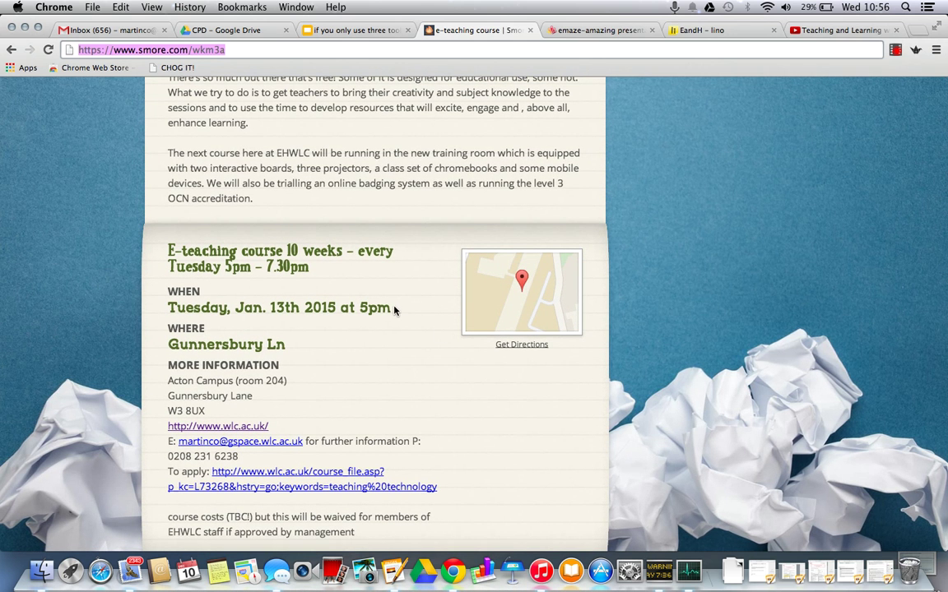
{"action": "left_click_drag", "start_coordinate": [394, 309], "coordinate": [168, 301]}
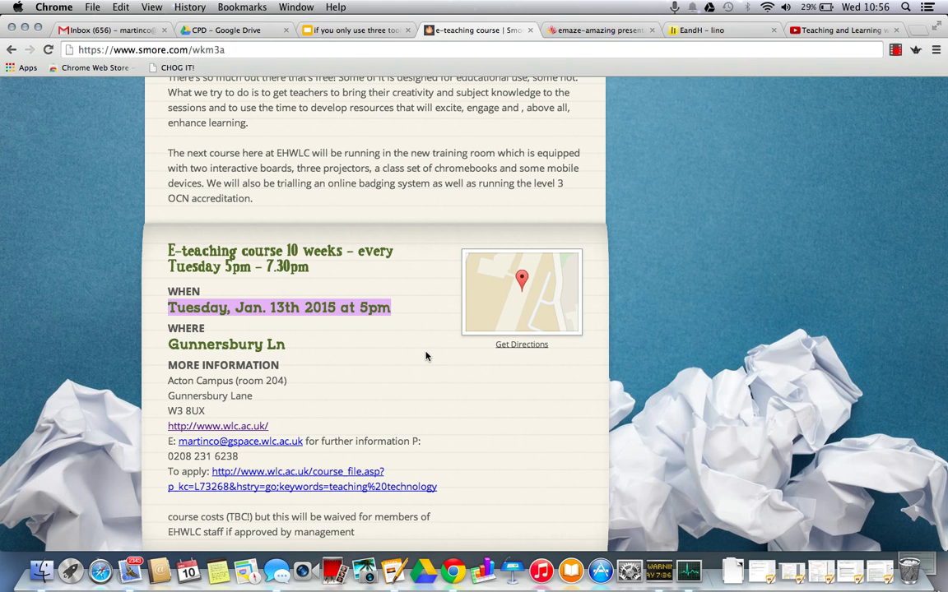
{"action": "scroll", "coordinate": [426, 356], "scroll_direction": "down", "scroll_amount": 1}
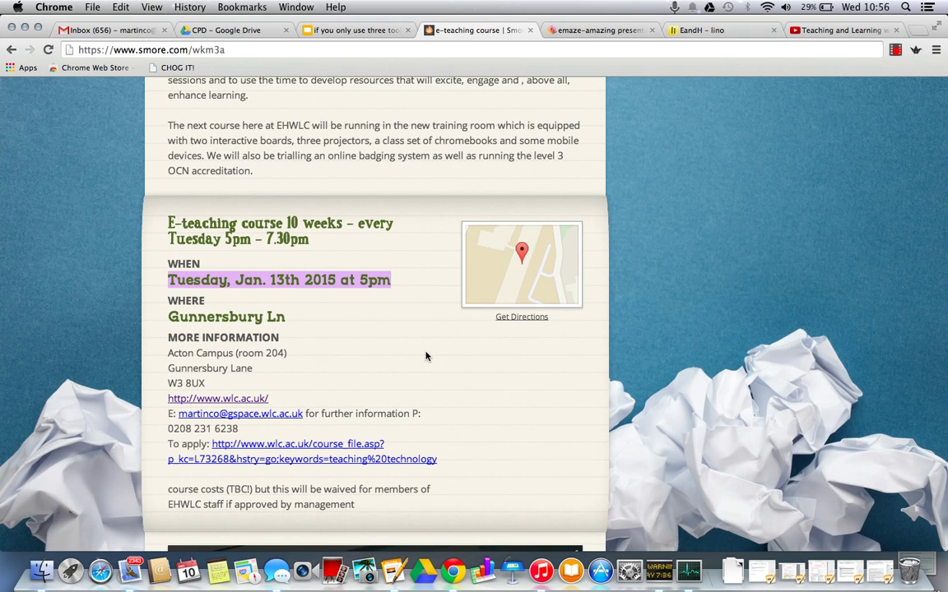
{"action": "scroll", "coordinate": [426, 356], "scroll_direction": "up", "scroll_amount": 15}
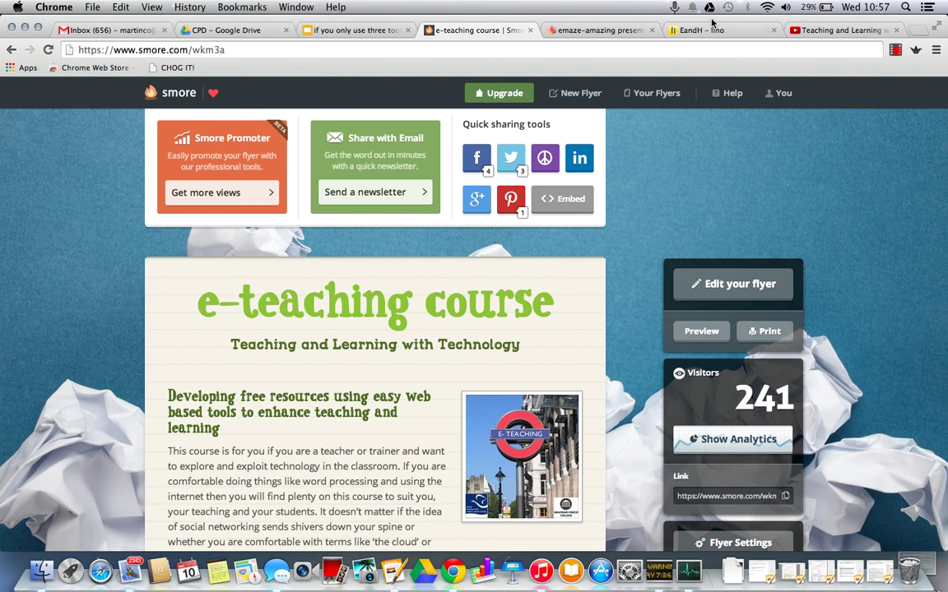
{"action": "left_click", "coordinate": [783, 93]}
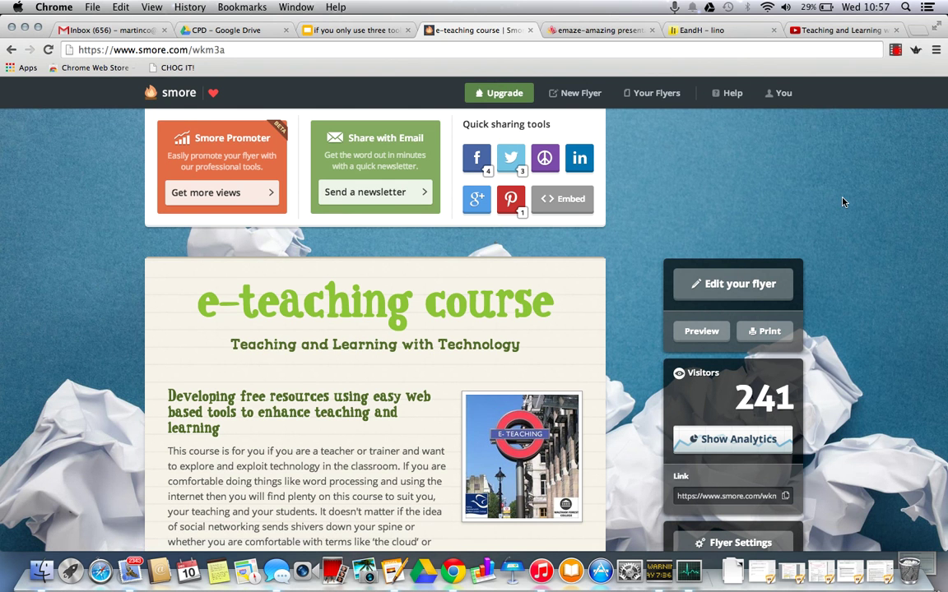